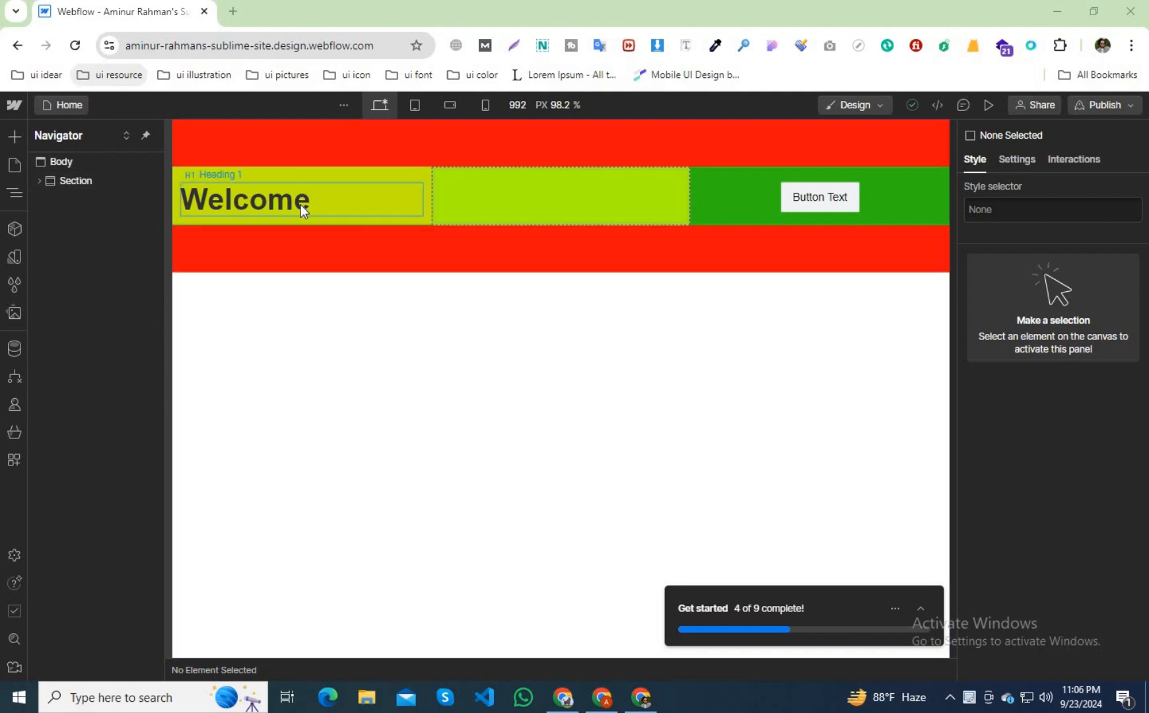
Delete the existing red section with all its columns from the Home page.
{"action": "left_click", "coordinate": [463, 262]}
{"action": "key", "text": "Delete"}
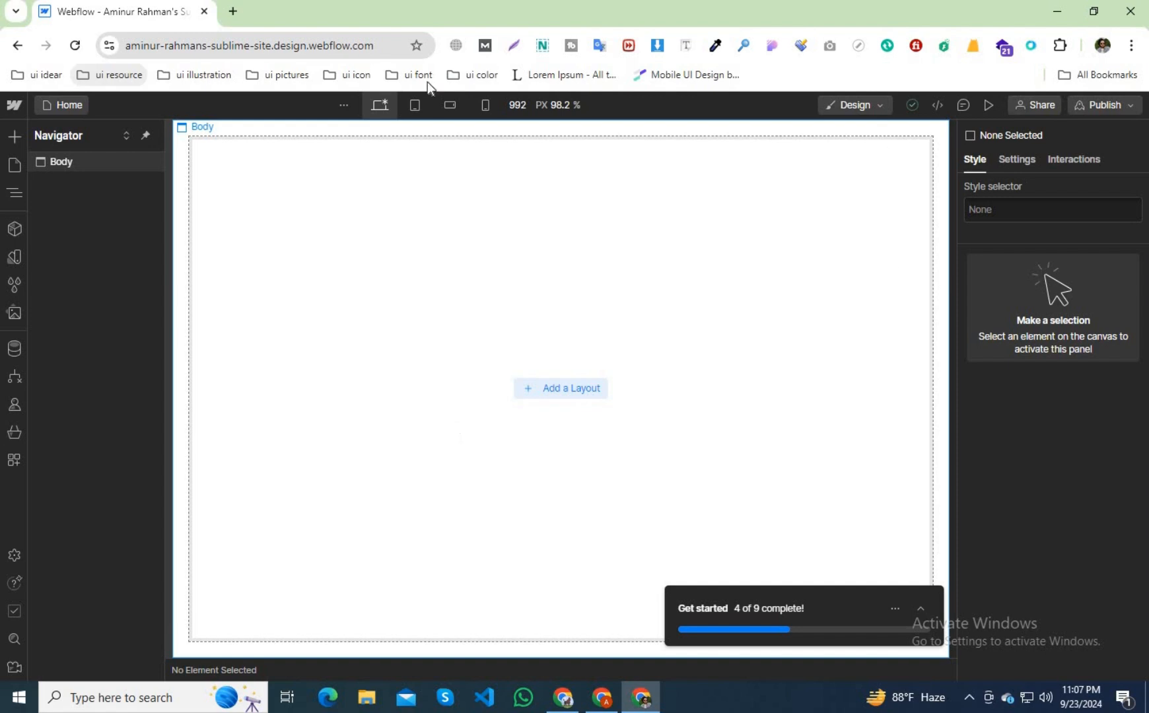
Target the Body (All Pages) tag and open the site's font settings from its font list.
{"action": "left_click", "coordinate": [73, 160]}
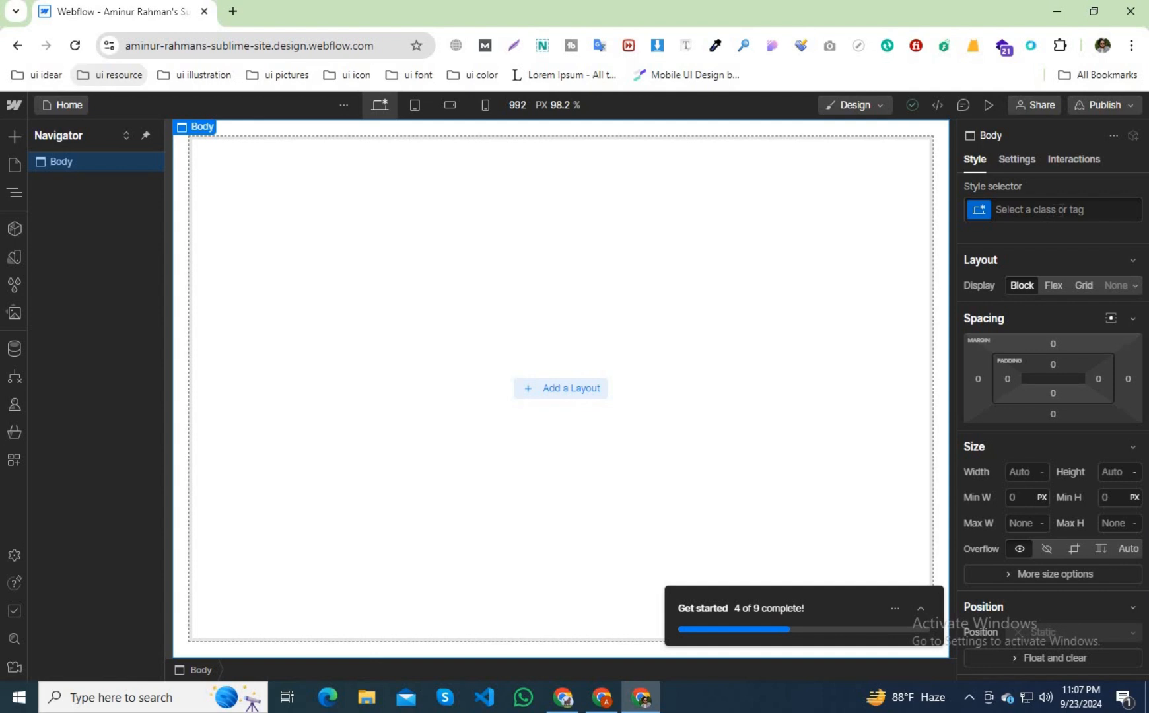
{"action": "left_click", "coordinate": [1061, 209]}
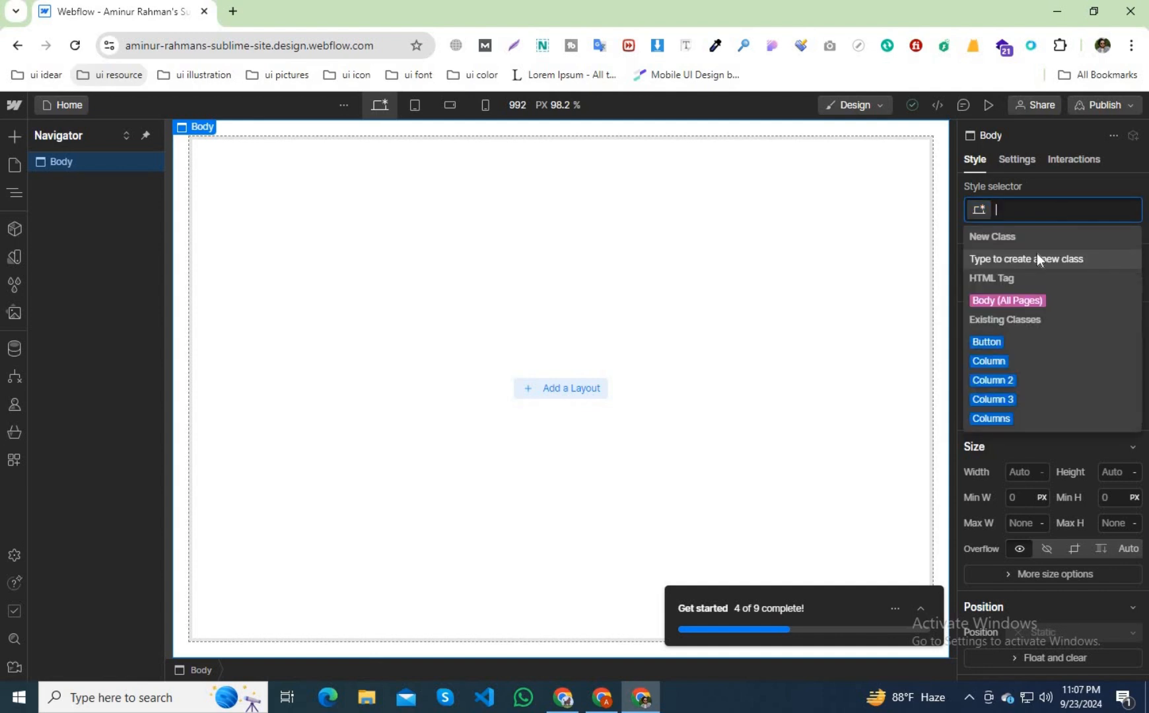
{"action": "left_click", "coordinate": [1013, 299]}
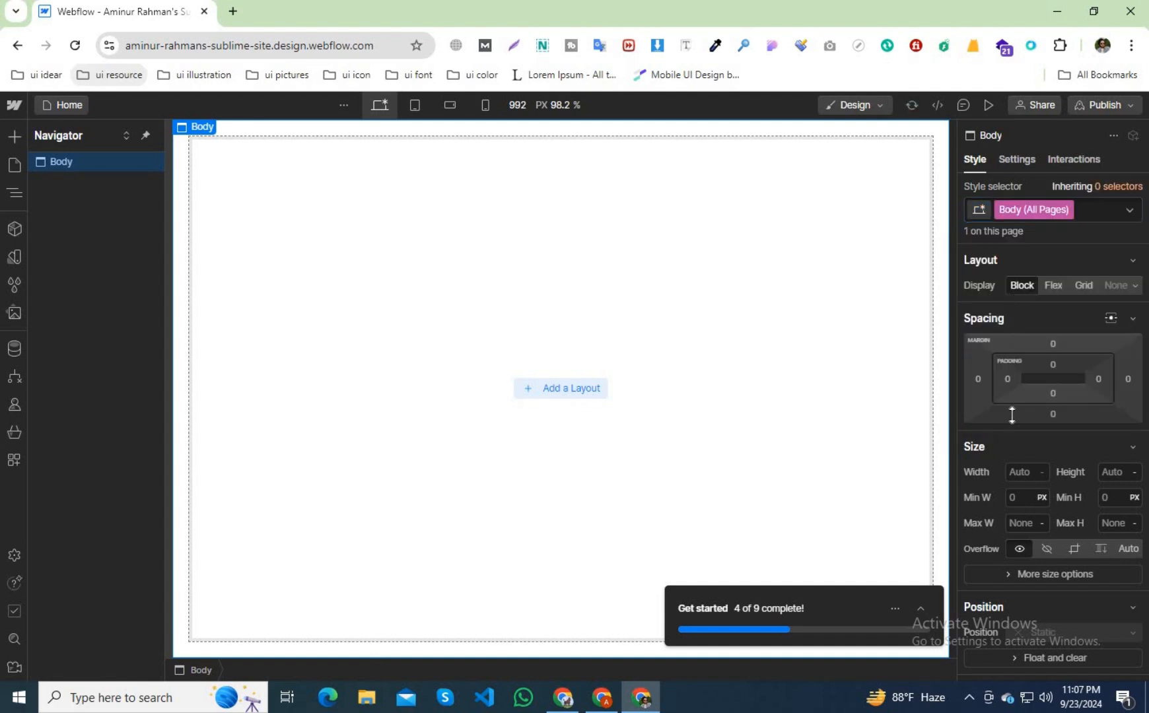
{"action": "scroll", "coordinate": [1021, 555], "scroll_direction": "down", "scroll_amount": 1}
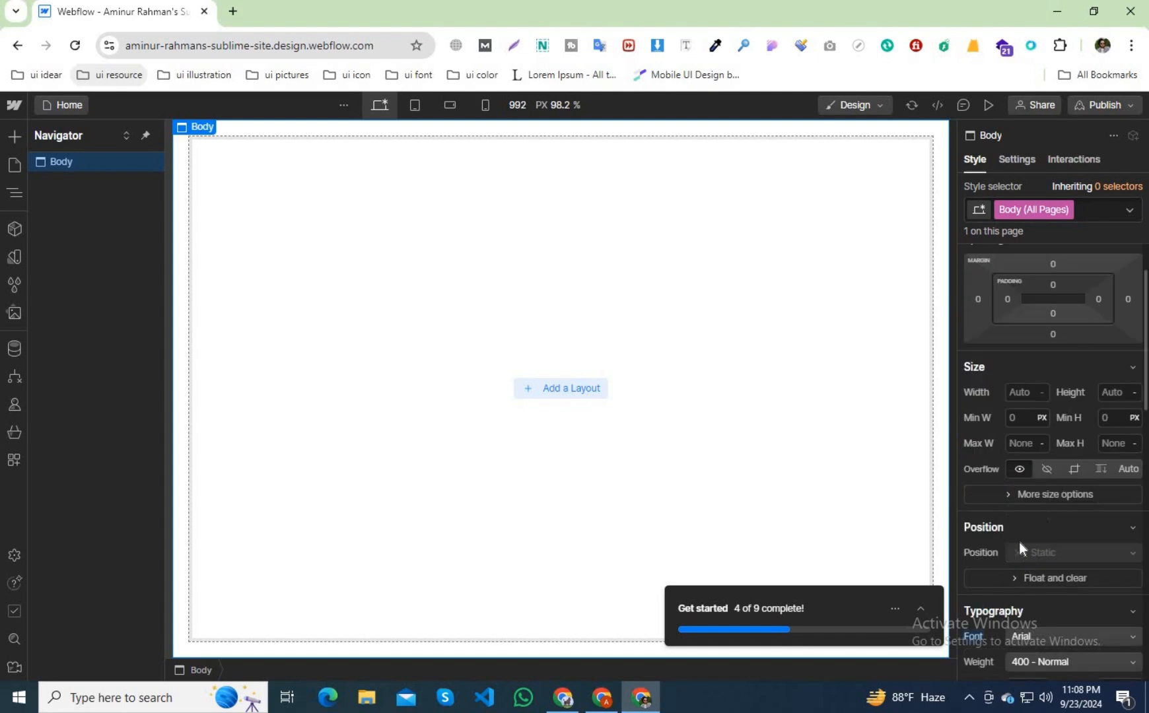
{"action": "scroll", "coordinate": [1018, 539], "scroll_direction": "down", "scroll_amount": 3}
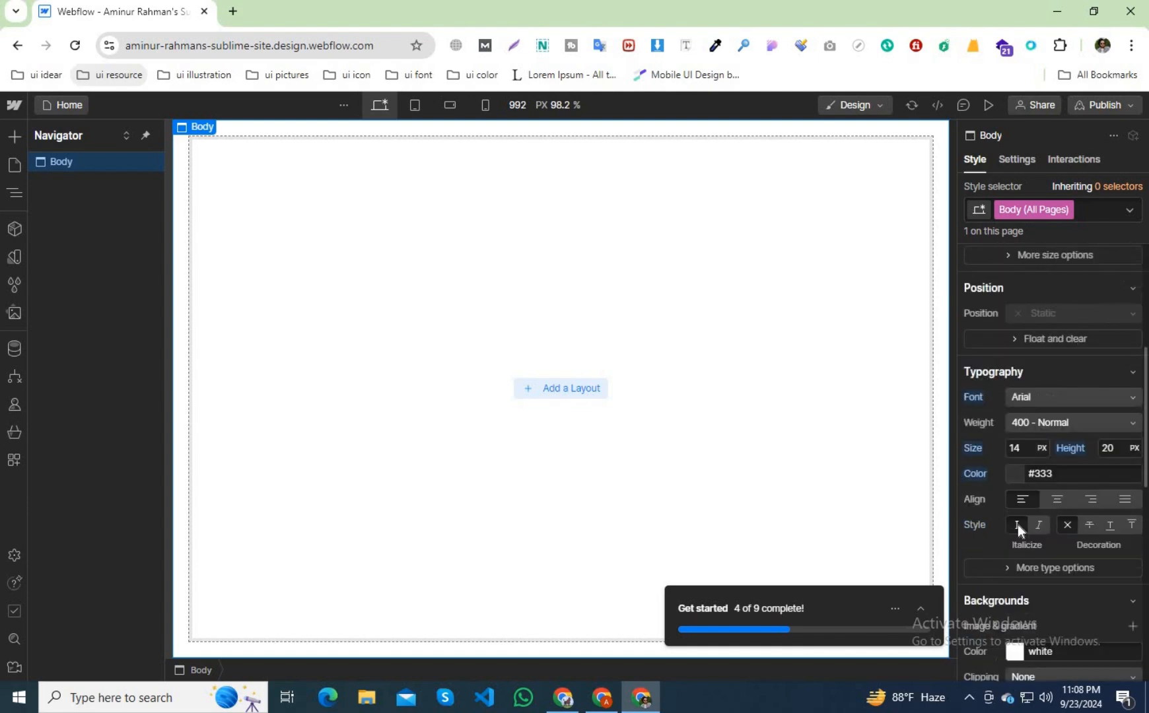
{"action": "left_click", "coordinate": [1042, 395]}
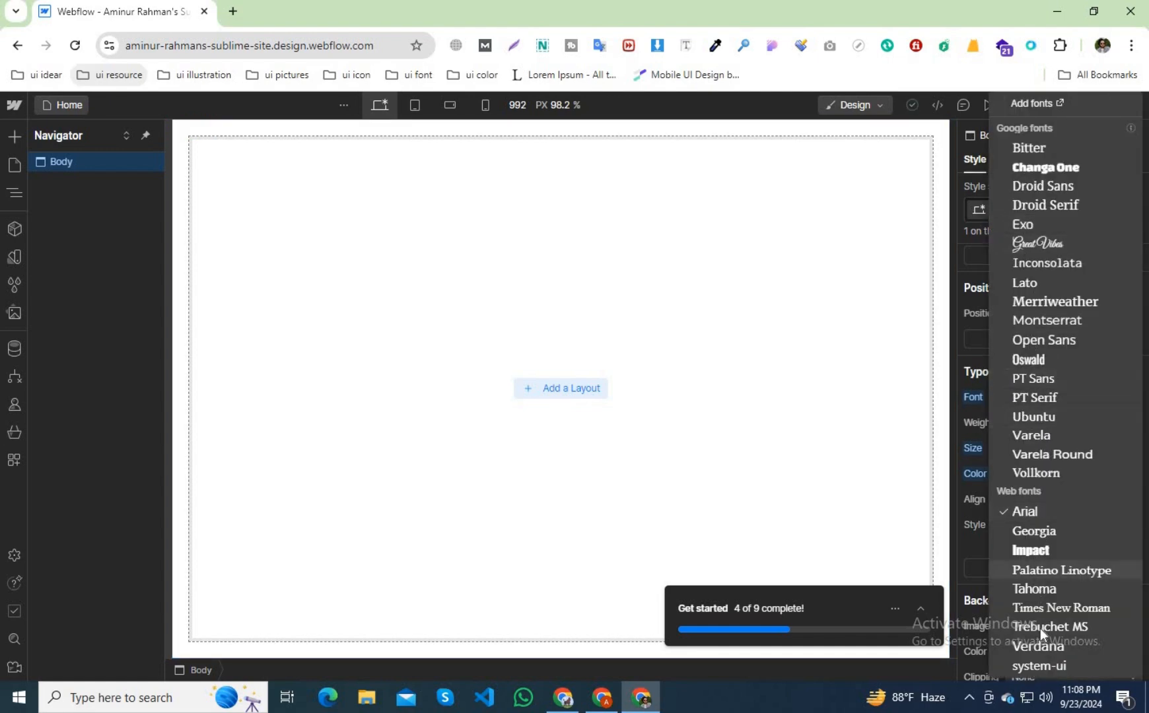
{"action": "left_click", "coordinate": [1041, 104]}
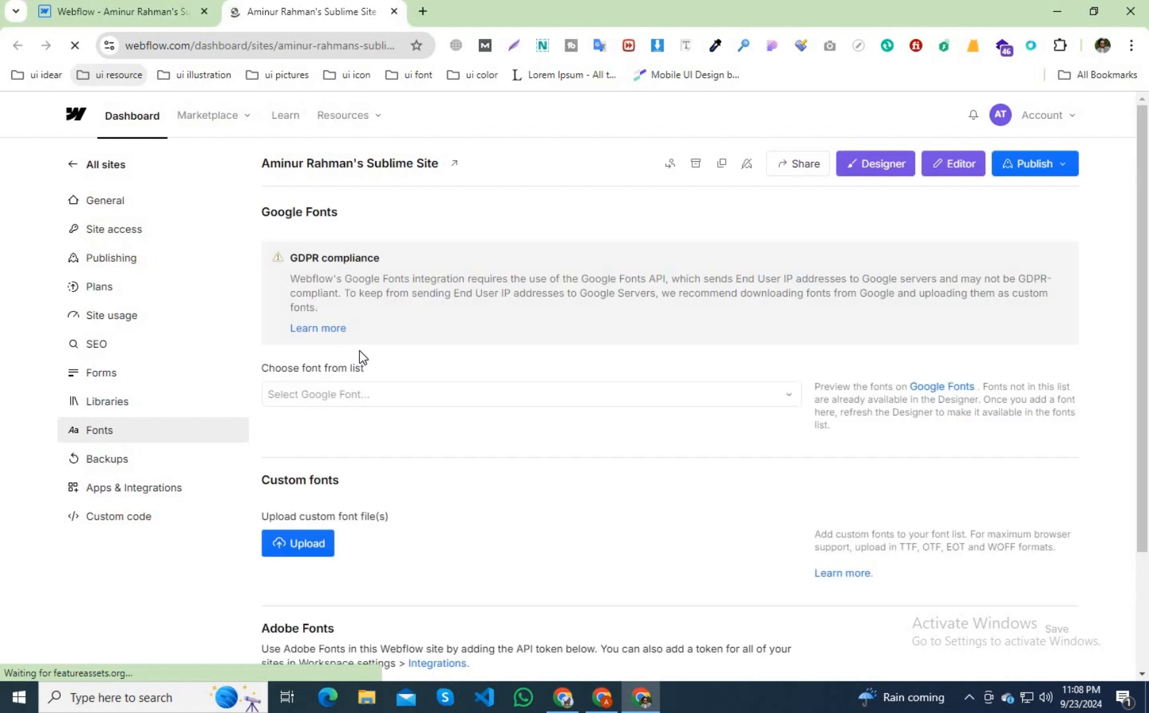
Add the Google font Roboto to the site with the Regular and 700 variants and latin script.
{"action": "left_click", "coordinate": [364, 394]}
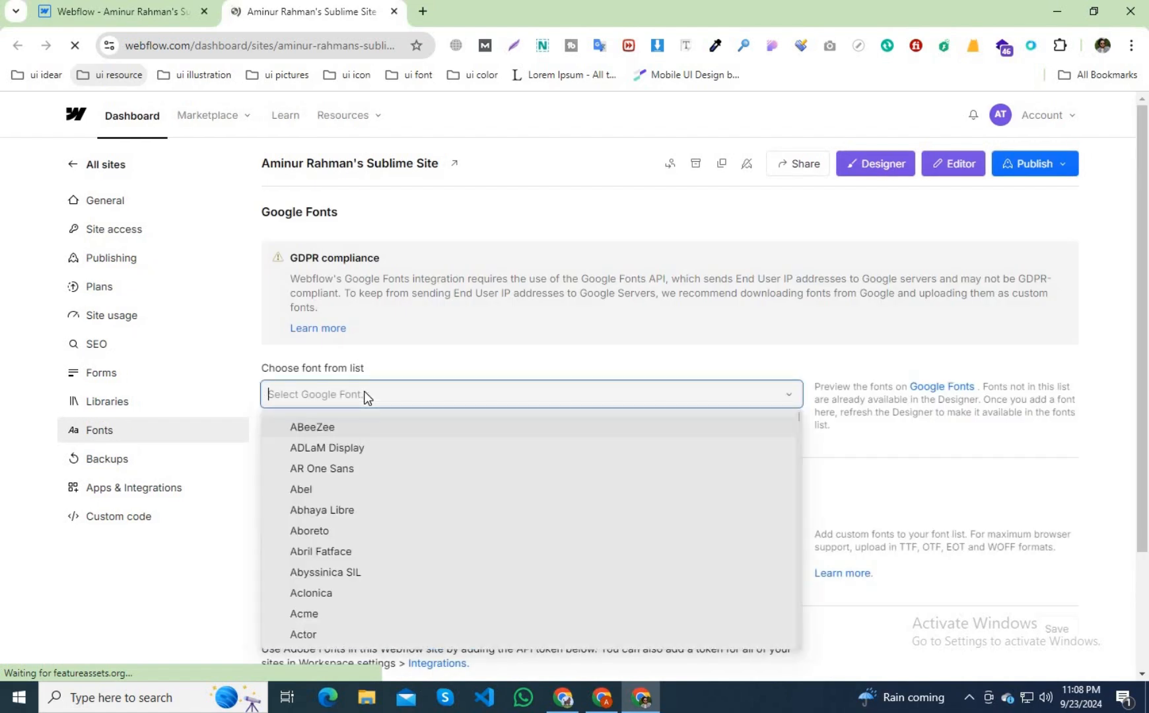
{"action": "type", "text": "robo"}
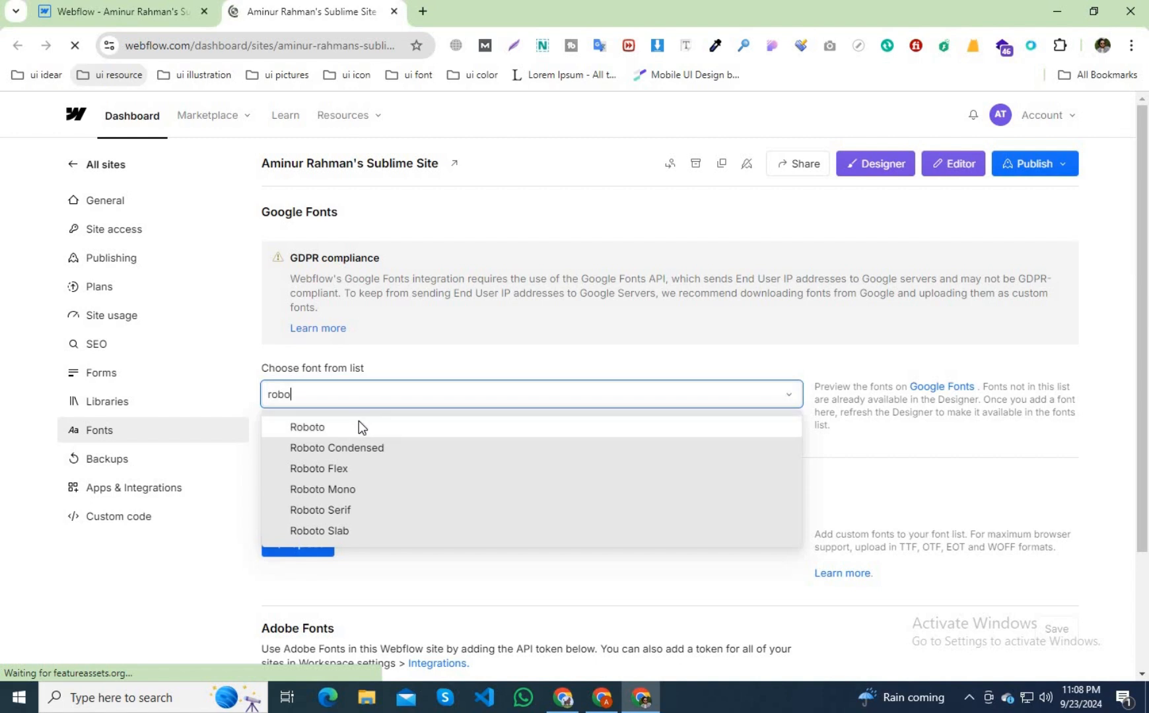
{"action": "left_click", "coordinate": [358, 426]}
{"action": "scroll", "coordinate": [512, 517], "scroll_direction": "down", "scroll_amount": 2}
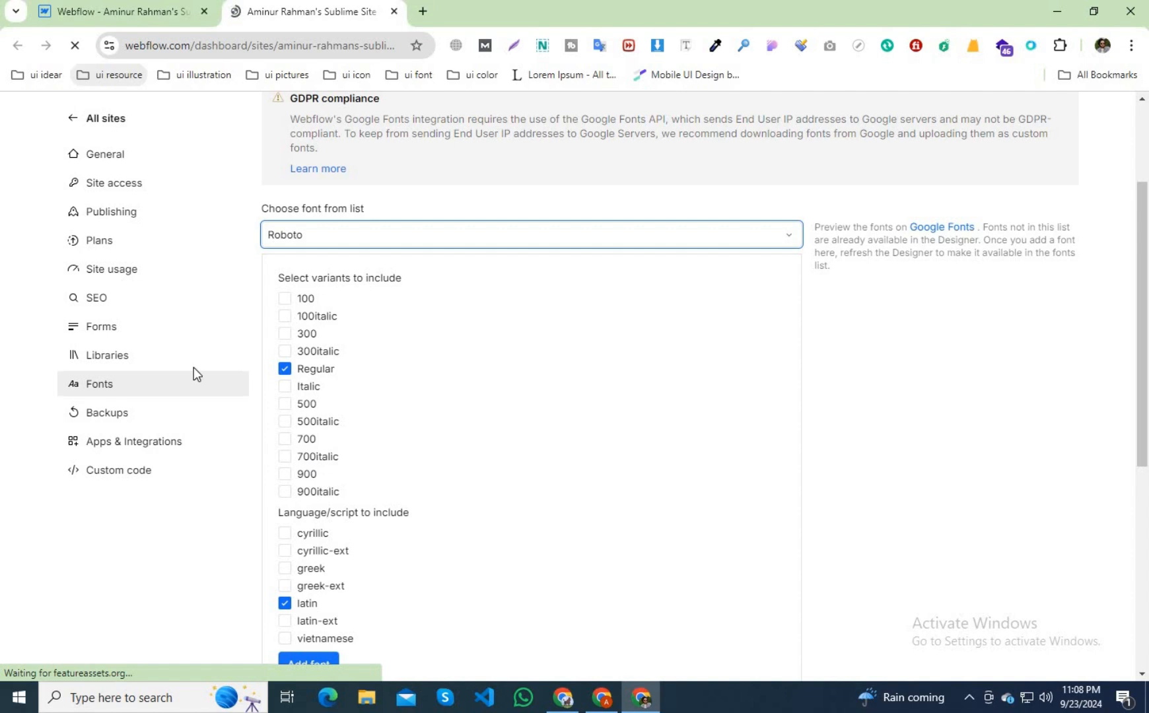
{"action": "left_click", "coordinate": [310, 438]}
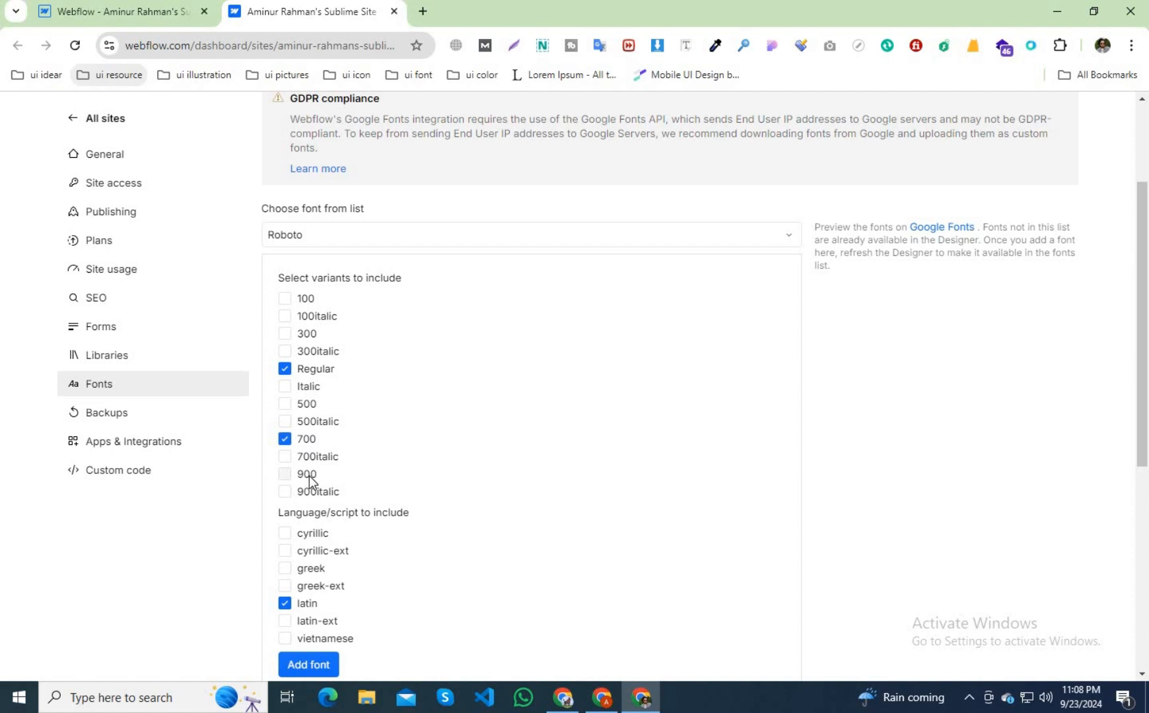
{"action": "left_click", "coordinate": [307, 665]}
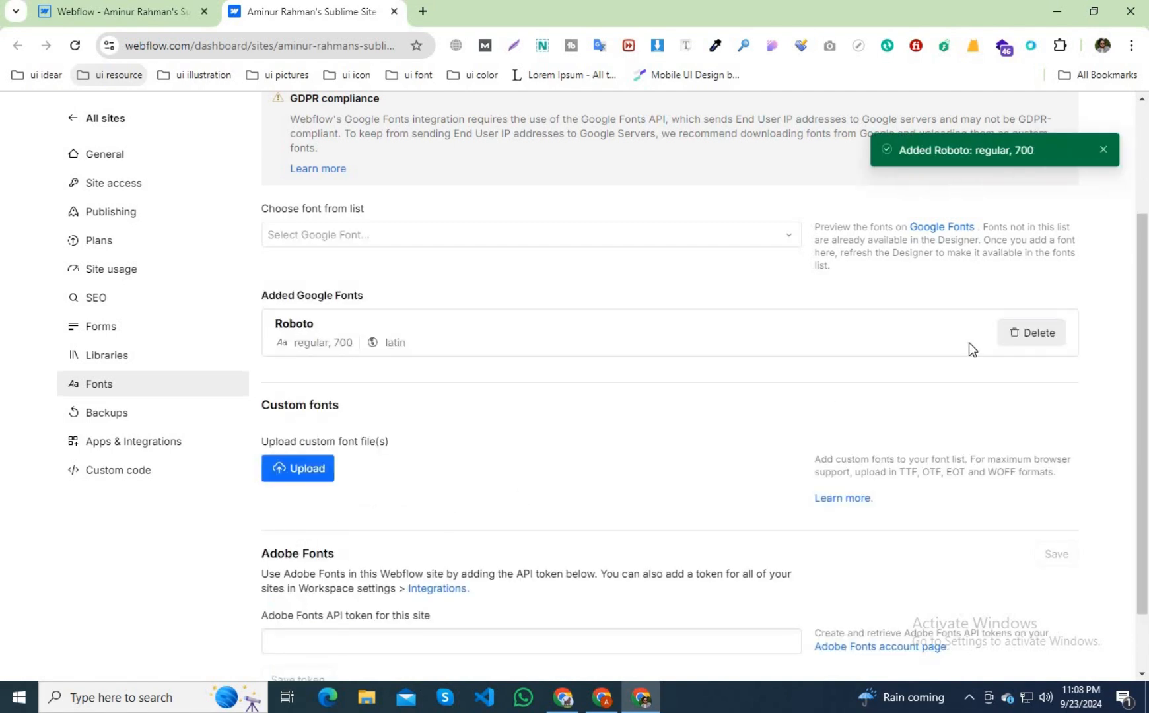
Reload the Designer, set the Body (All Pages) font to Roboto and look at the font's available weights.
{"action": "left_click", "coordinate": [129, 13]}
{"action": "left_click", "coordinate": [73, 48]}
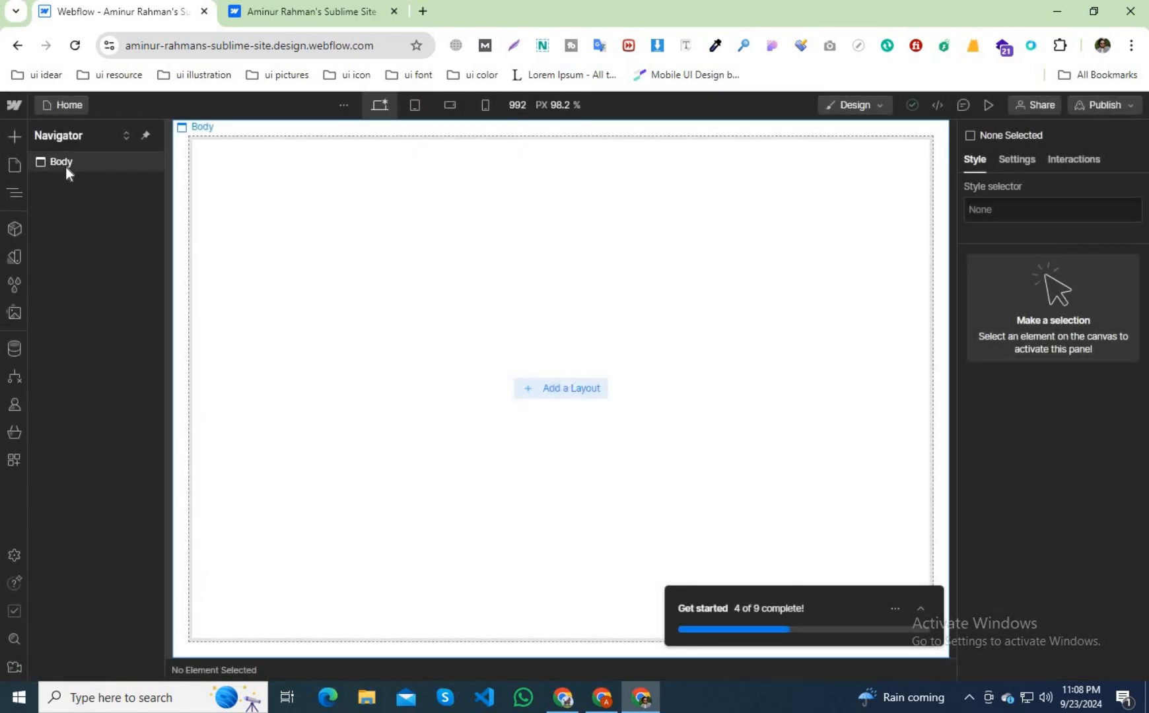
{"action": "left_click", "coordinate": [79, 169]}
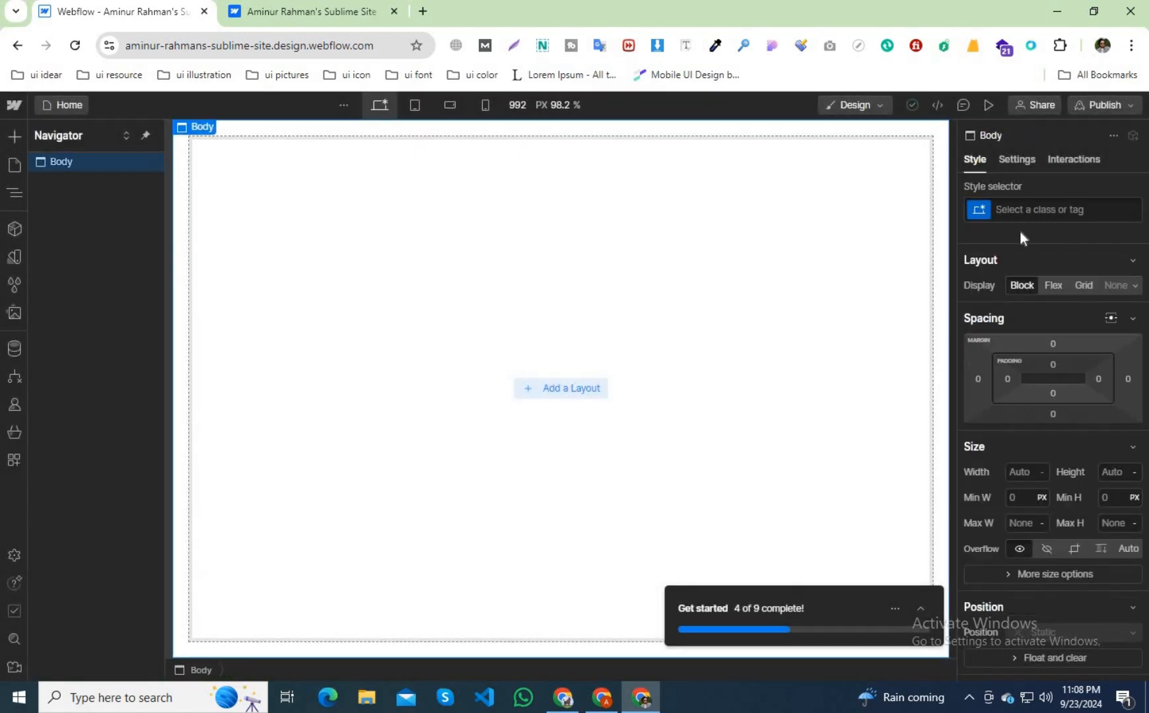
{"action": "left_click", "coordinate": [1031, 209]}
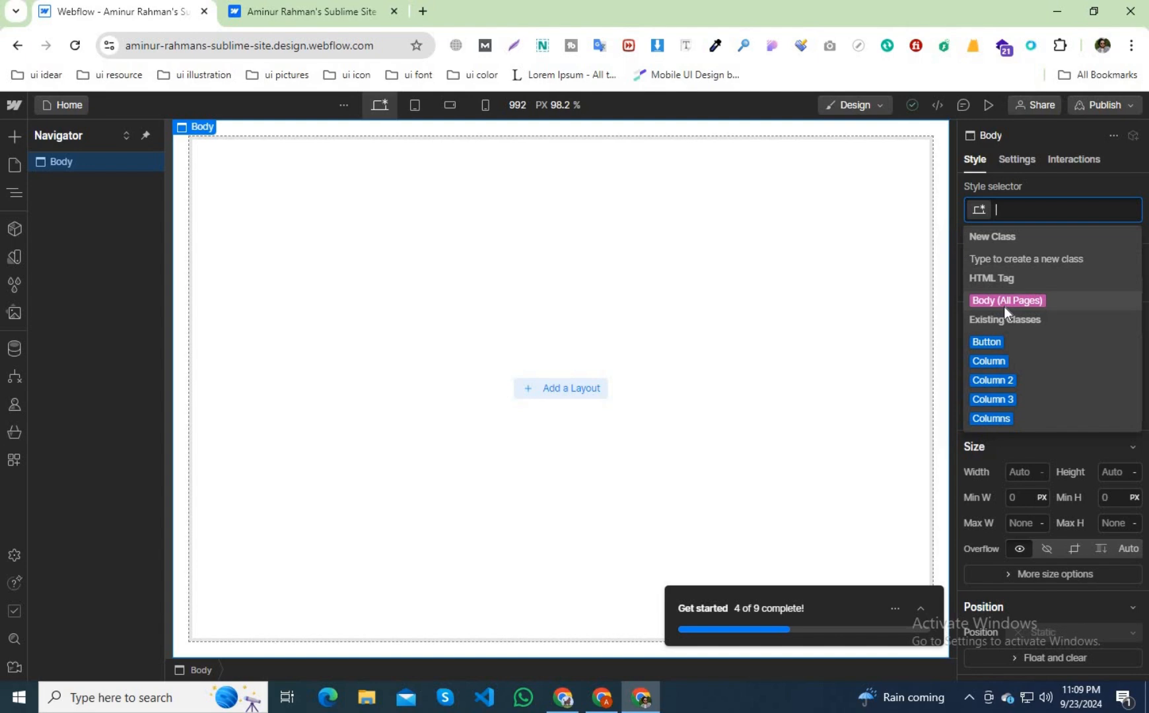
{"action": "left_click", "coordinate": [1004, 306]}
{"action": "scroll", "coordinate": [1056, 422], "scroll_direction": "down", "scroll_amount": 4}
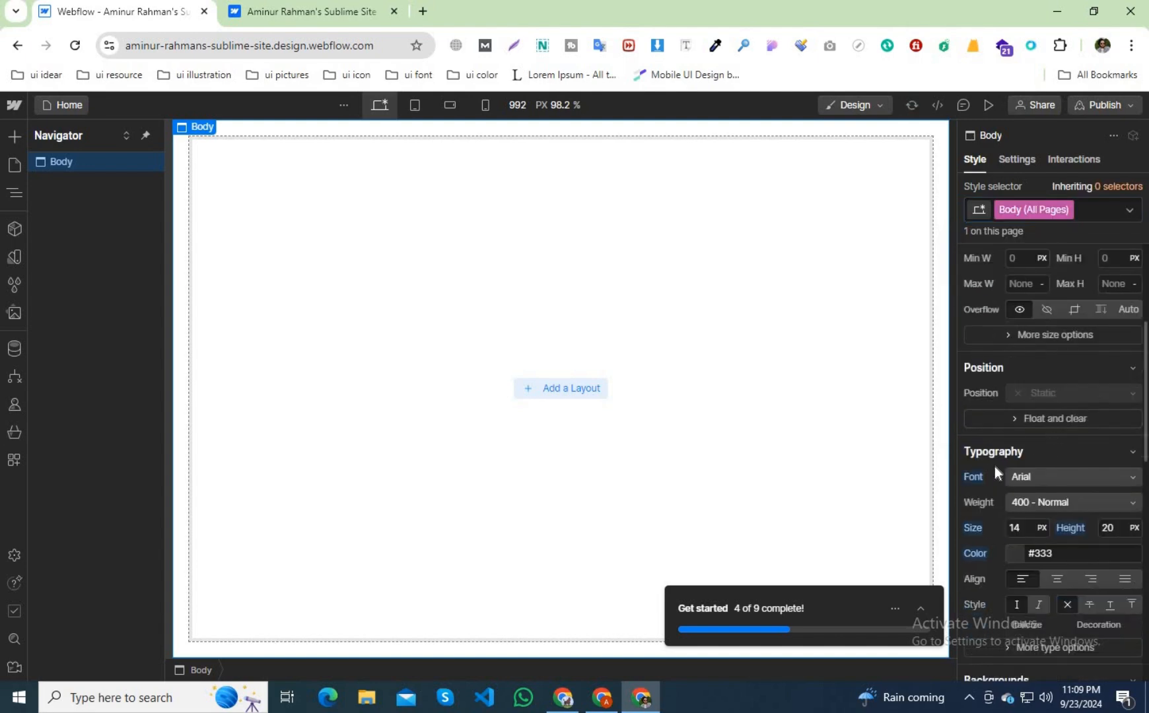
{"action": "left_click", "coordinate": [1046, 473]}
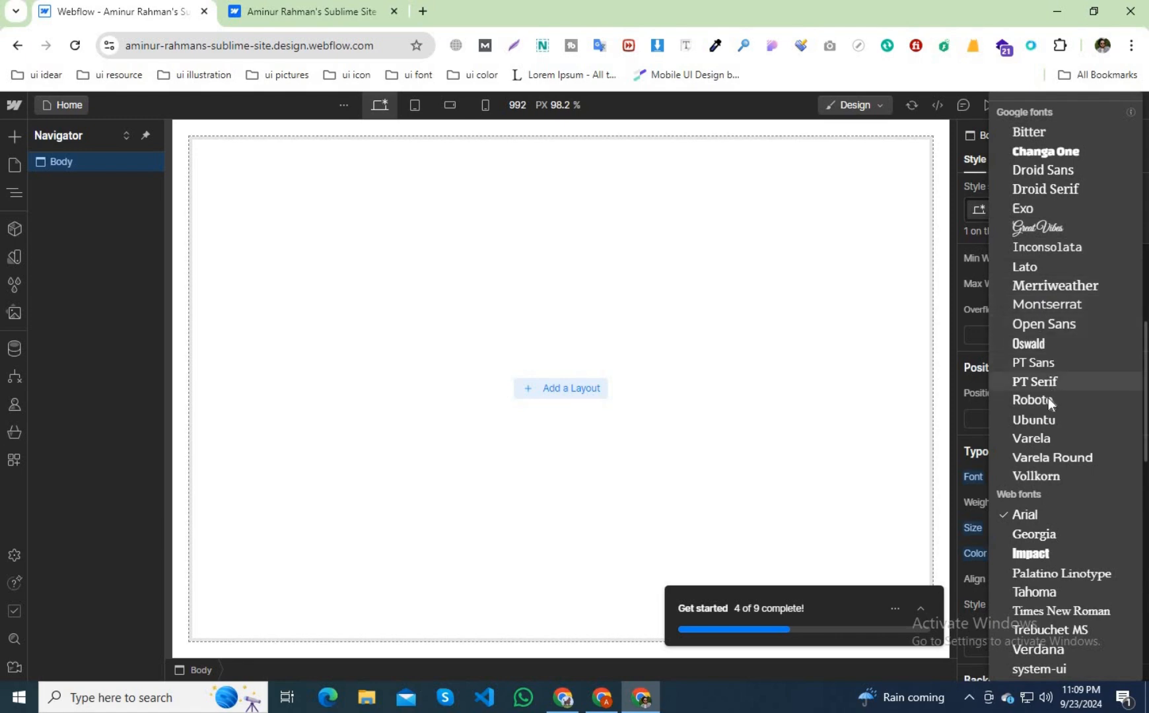
{"action": "left_click", "coordinate": [1047, 398]}
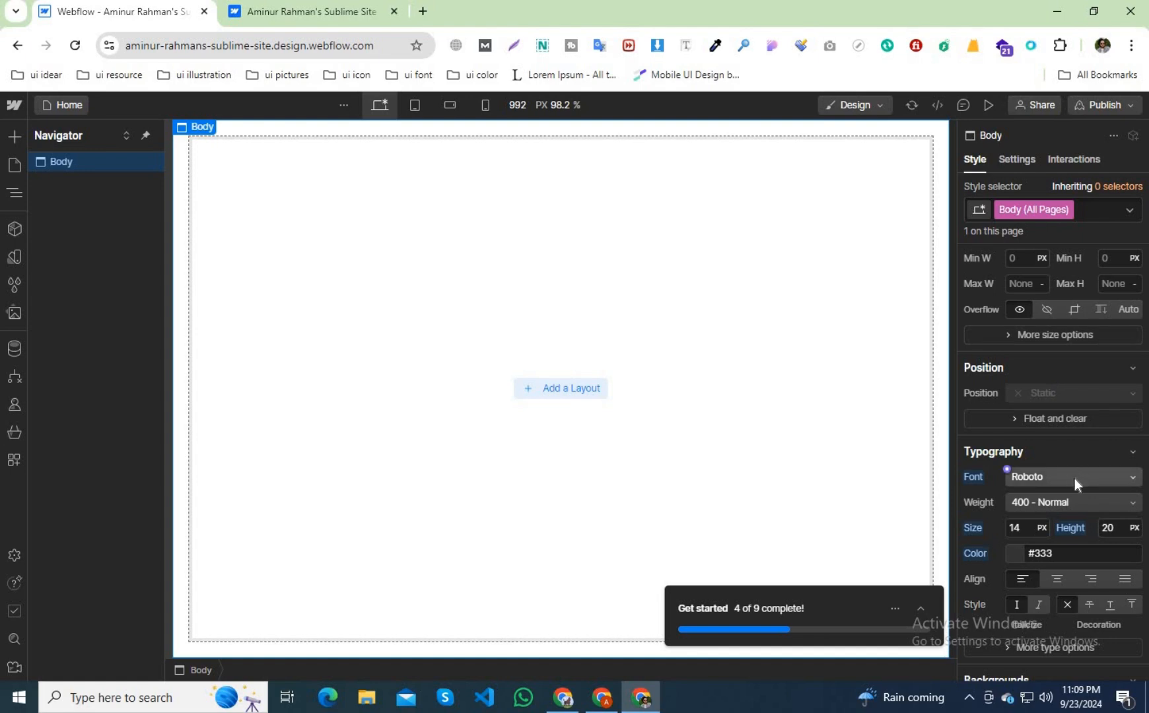
{"action": "left_click", "coordinate": [1067, 498]}
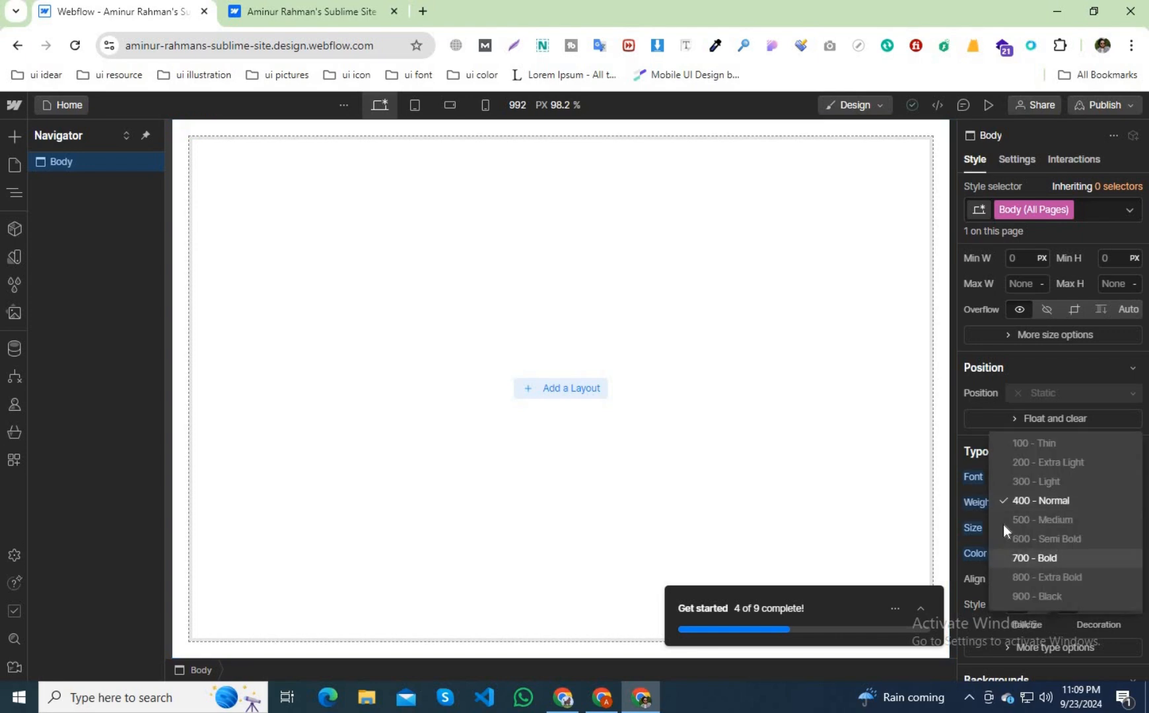
{"action": "left_click", "coordinate": [986, 513]}
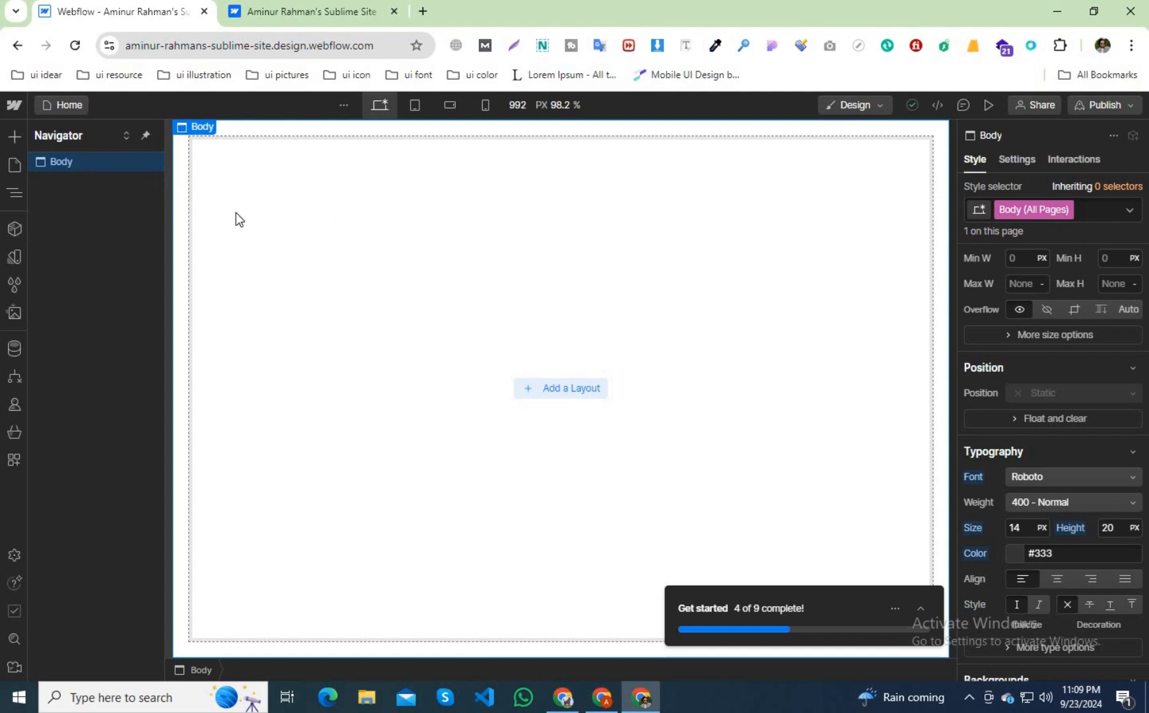
Add a Heading element to the empty page body.
{"action": "left_click", "coordinate": [15, 136]}
{"action": "scroll", "coordinate": [66, 472], "scroll_direction": "down", "scroll_amount": 1}
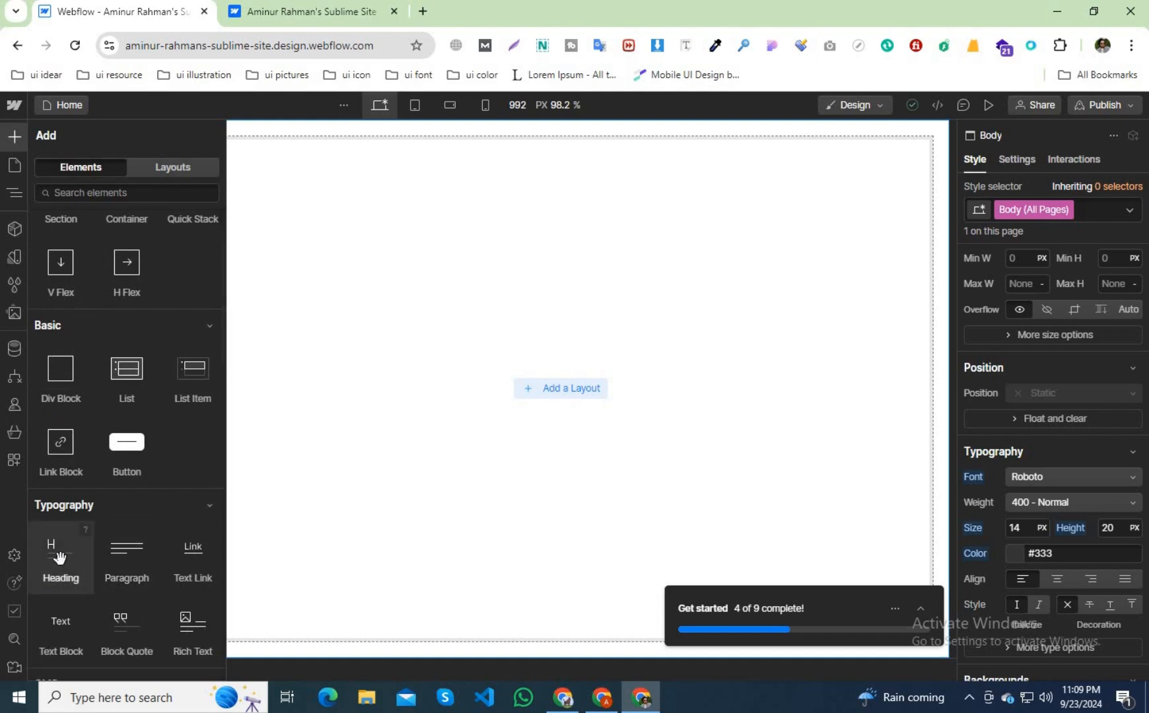
{"action": "left_click_drag", "start_coordinate": [61, 559], "coordinate": [409, 306]}
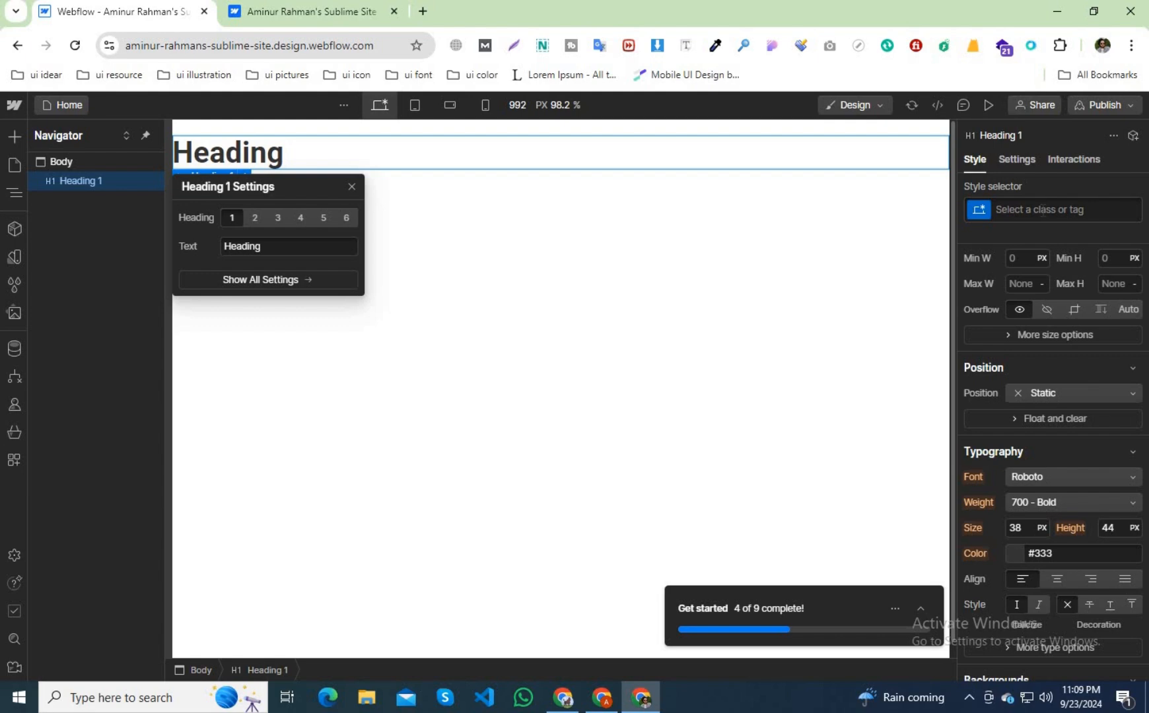
Set the font size of the All H1 Headings tag to 58 px.
{"action": "left_click", "coordinate": [1043, 209]}
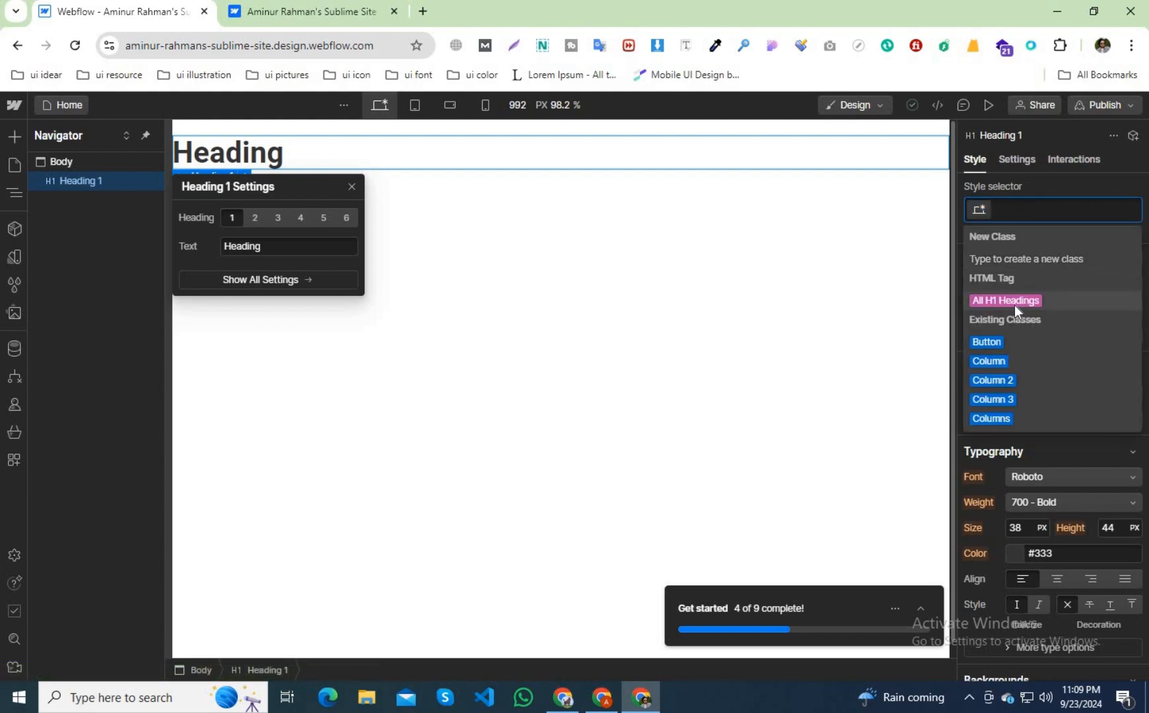
{"action": "left_click", "coordinate": [1015, 305]}
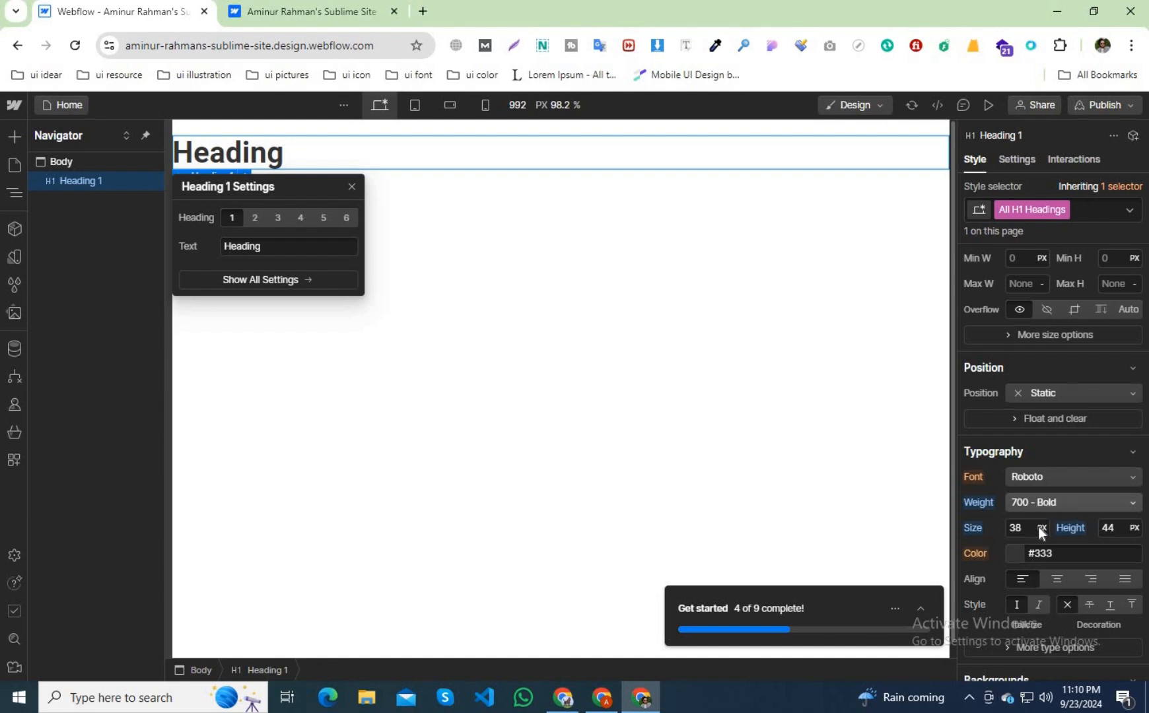
{"action": "left_click", "coordinate": [1016, 528]}
{"action": "type", "text": "58"}
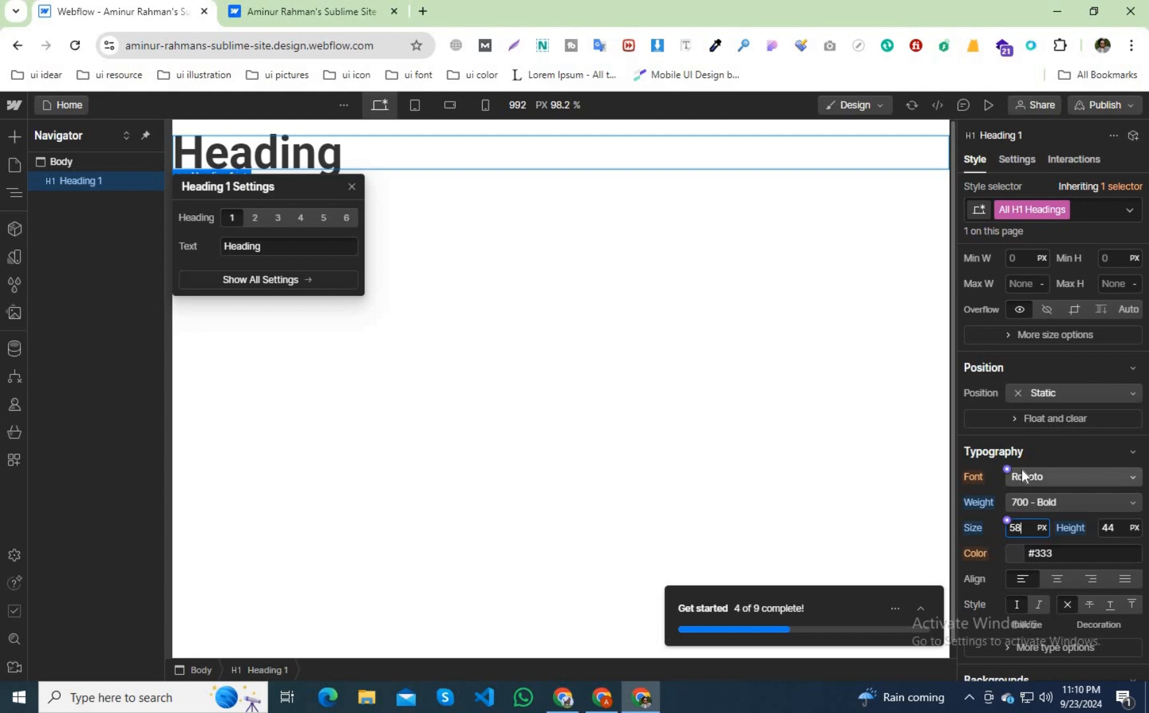
{"action": "left_click", "coordinate": [340, 317]}
Duplicate the H1 heading and change the lower copy to heading level 2.
{"action": "left_click", "coordinate": [321, 153]}
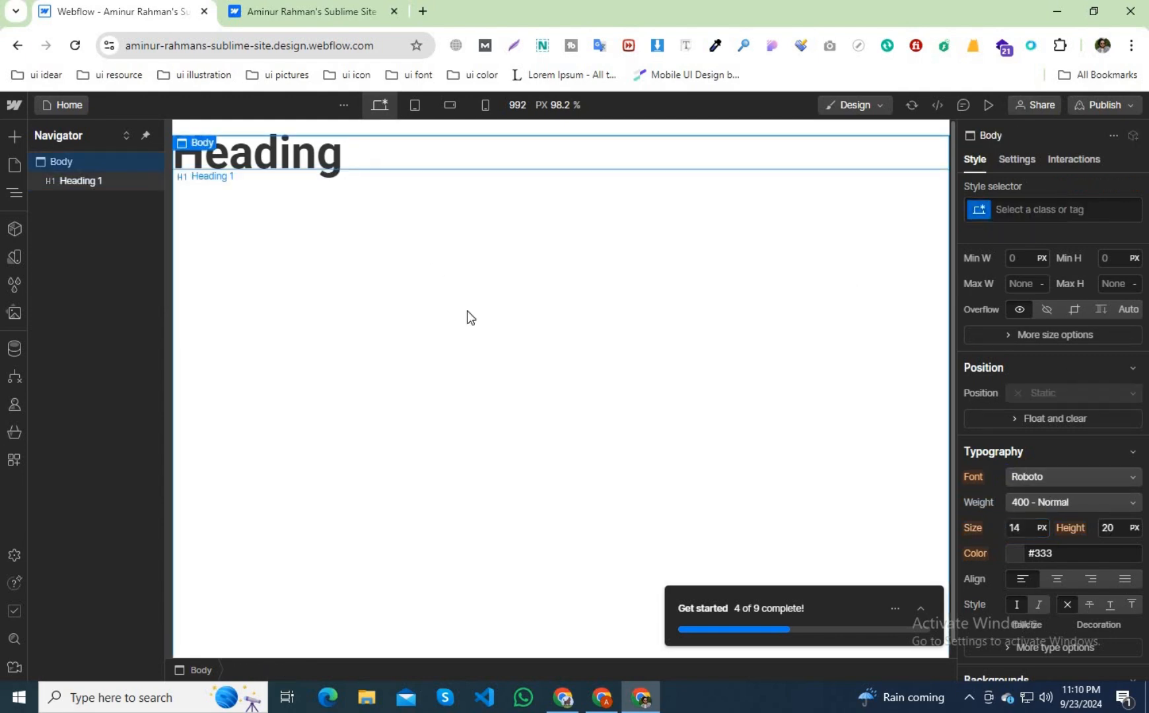
{"action": "key", "text": "ctrl+d"}
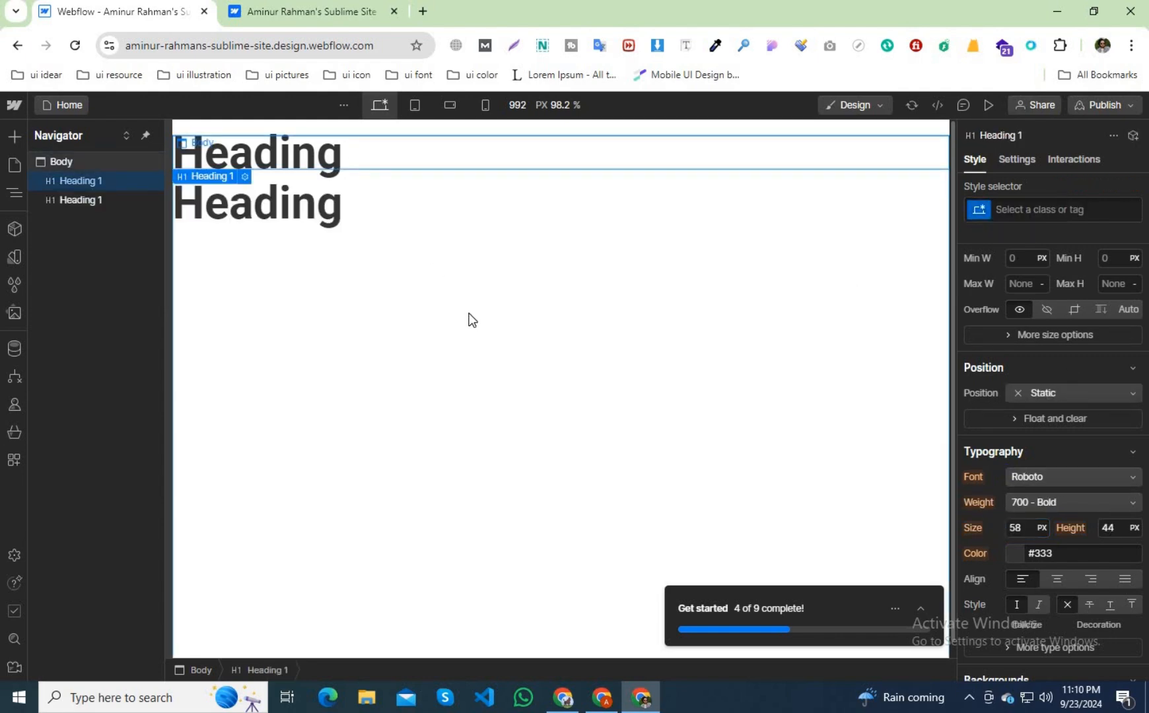
{"action": "left_click", "coordinate": [262, 222]}
{"action": "left_click", "coordinate": [246, 179]}
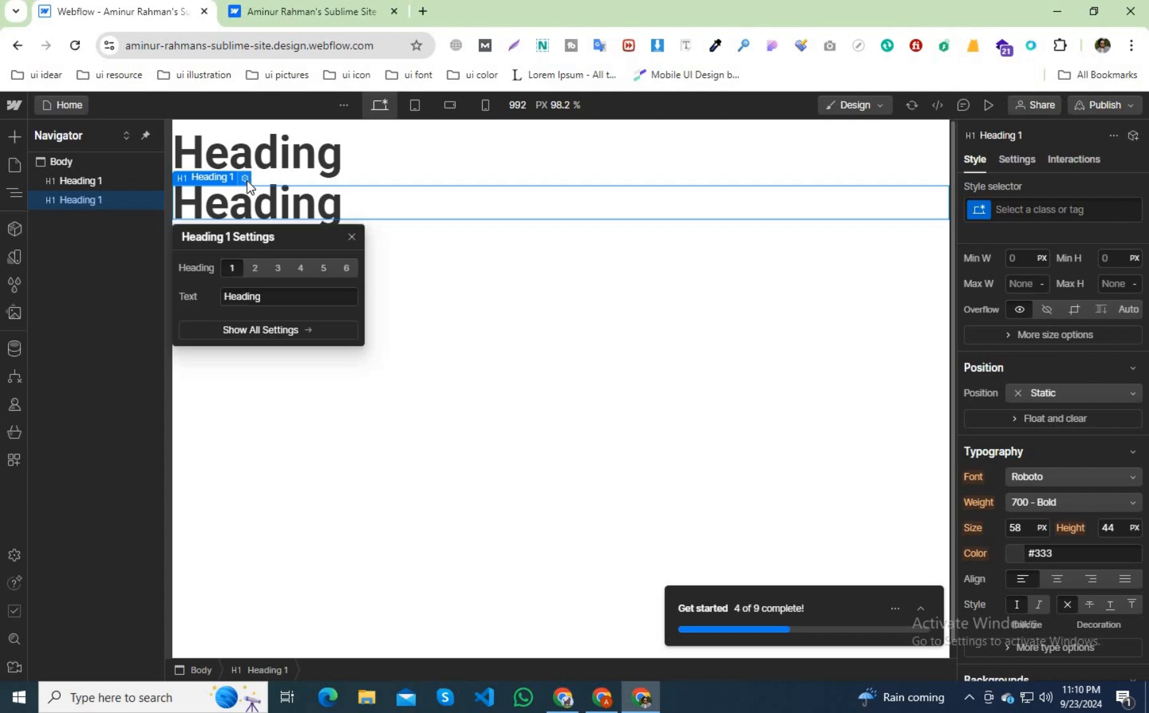
{"action": "left_click", "coordinate": [256, 269]}
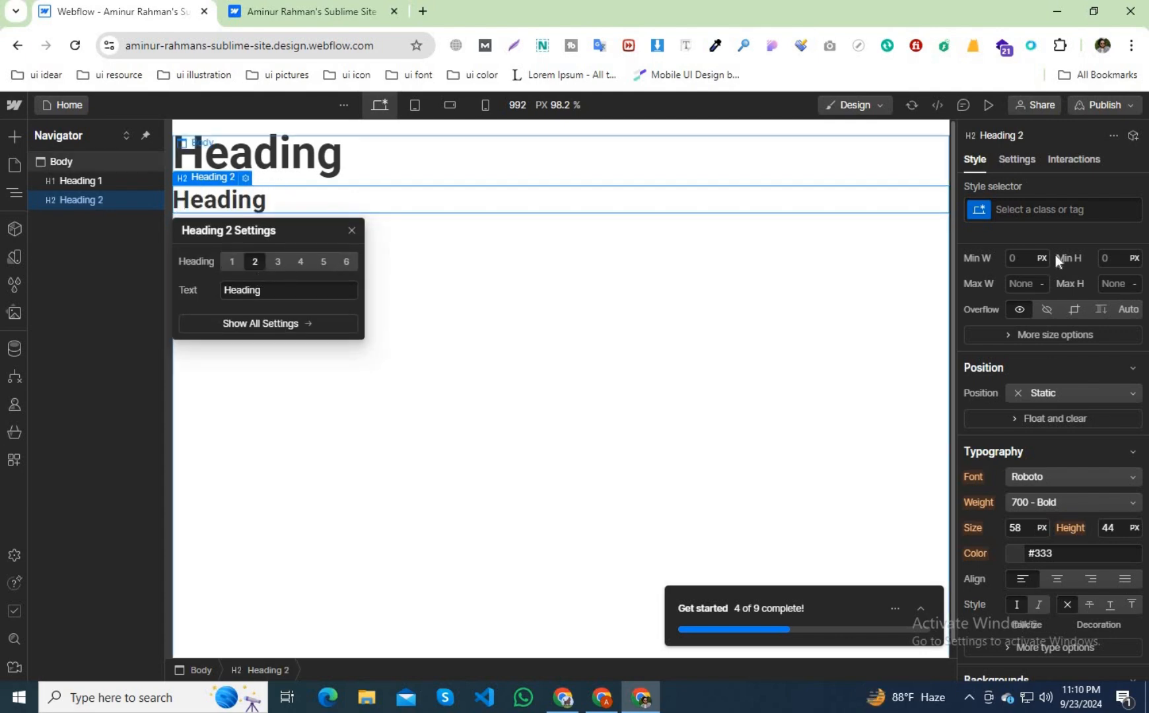
Set the font size of the All H2 Headings tag to 48 px and reselect the H2 heading.
{"action": "left_click", "coordinate": [1031, 209]}
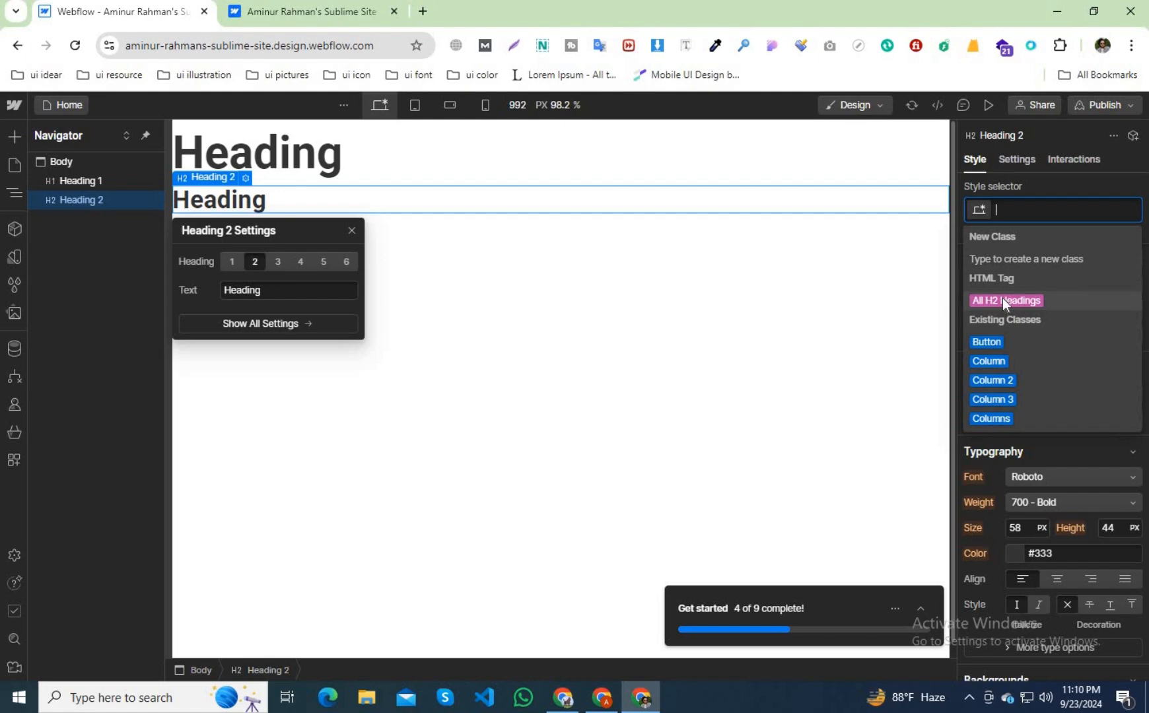
{"action": "left_click", "coordinate": [1030, 300]}
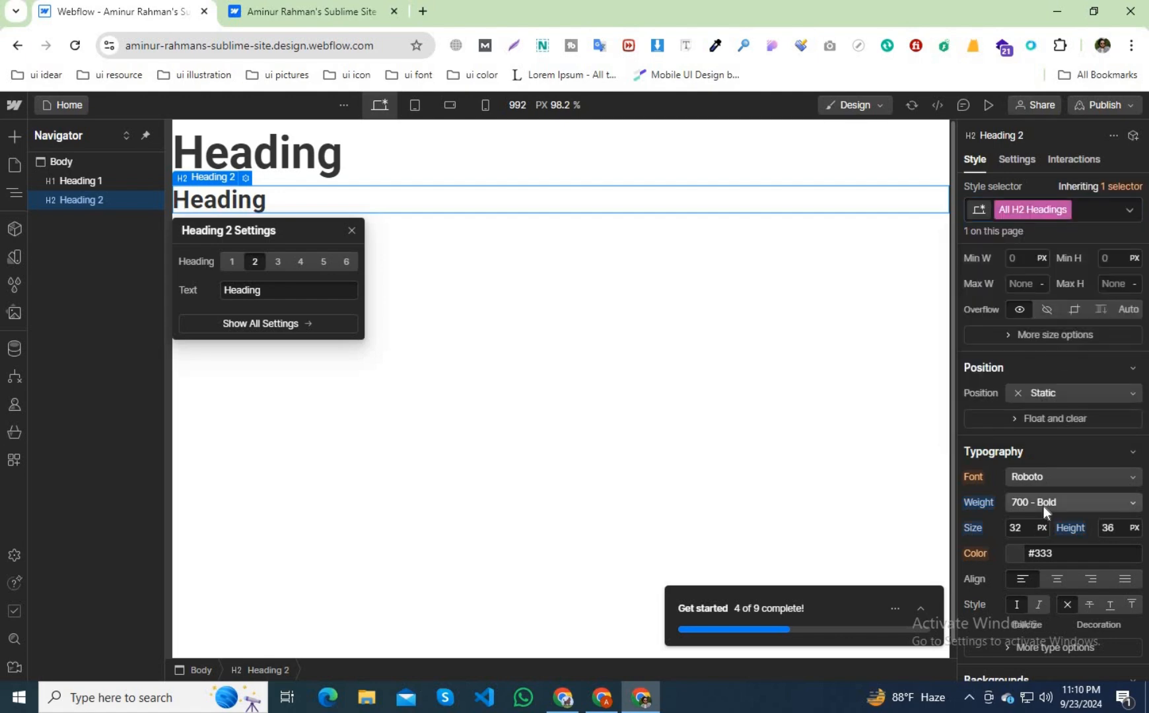
{"action": "left_click", "coordinate": [1029, 527]}
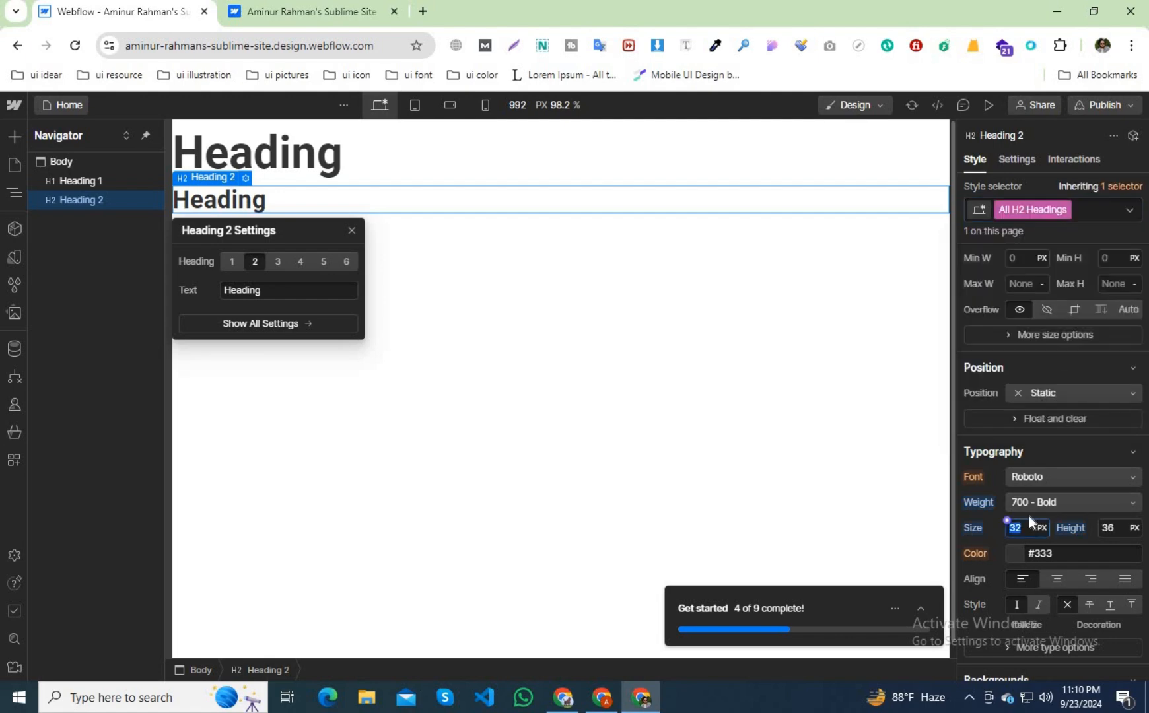
{"action": "type", "text": "48"}
{"action": "key", "text": "Return"}
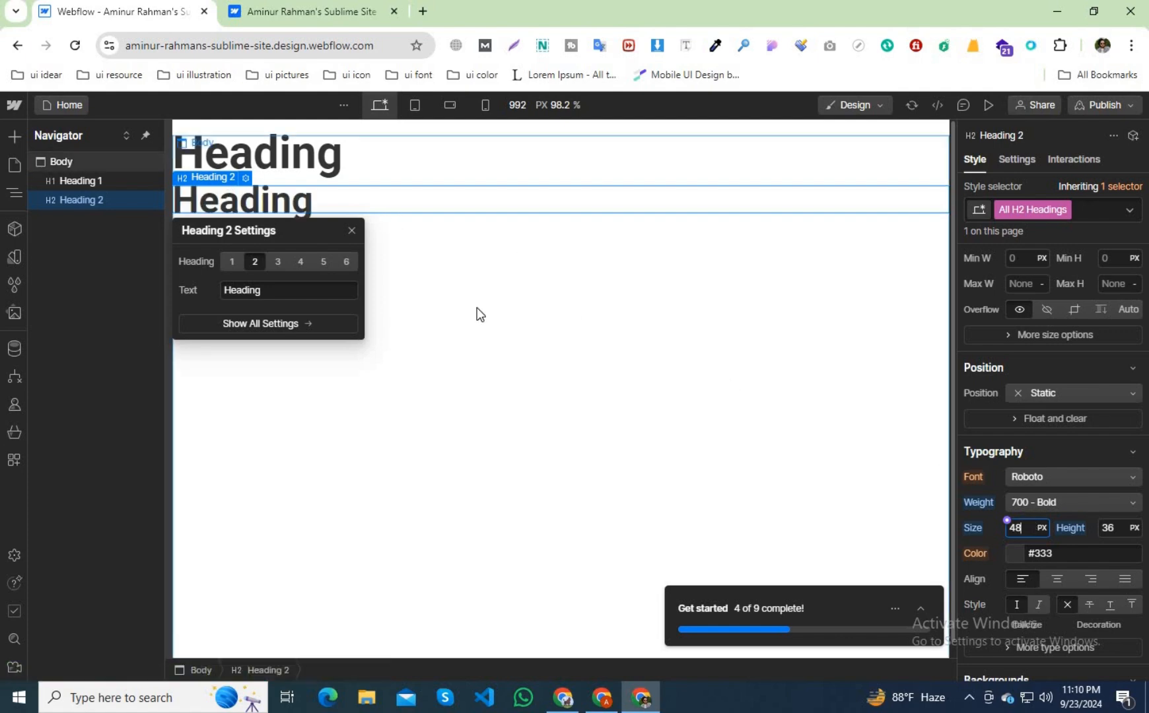
{"action": "left_click", "coordinate": [459, 290]}
{"action": "left_click", "coordinate": [282, 211]}
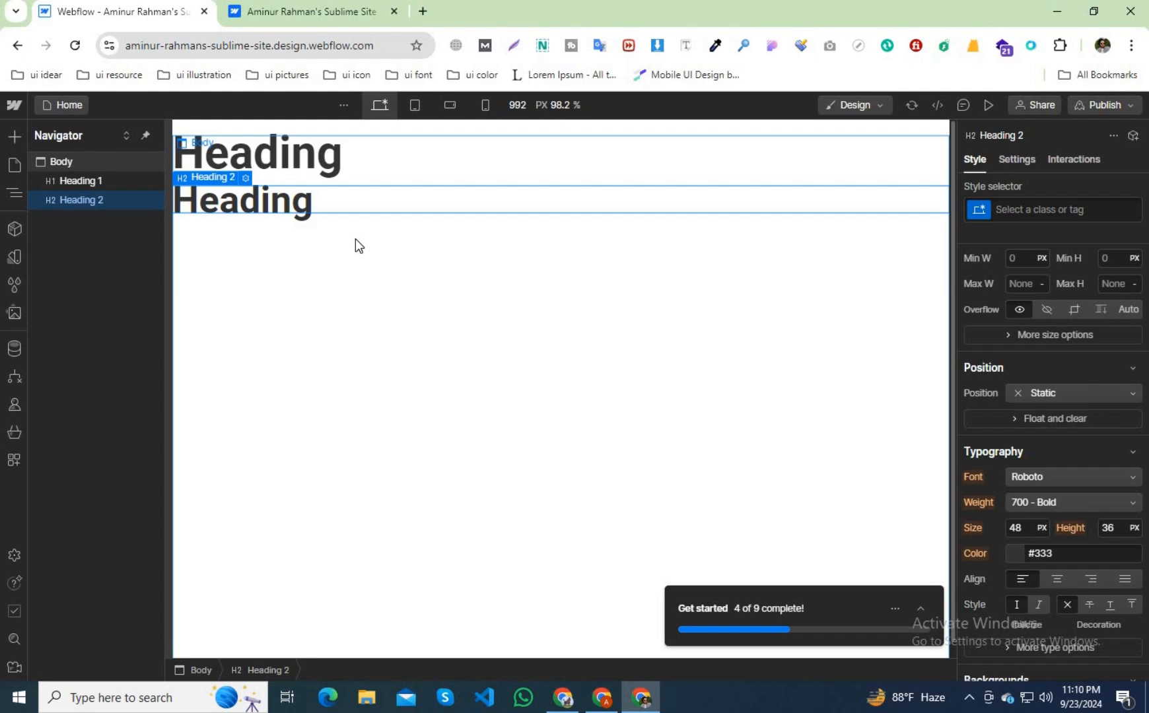
Duplicate the H2 heading and change the lower copy to heading level 3.
{"action": "key", "text": "ctrl+v"}
{"action": "left_click", "coordinate": [276, 236]}
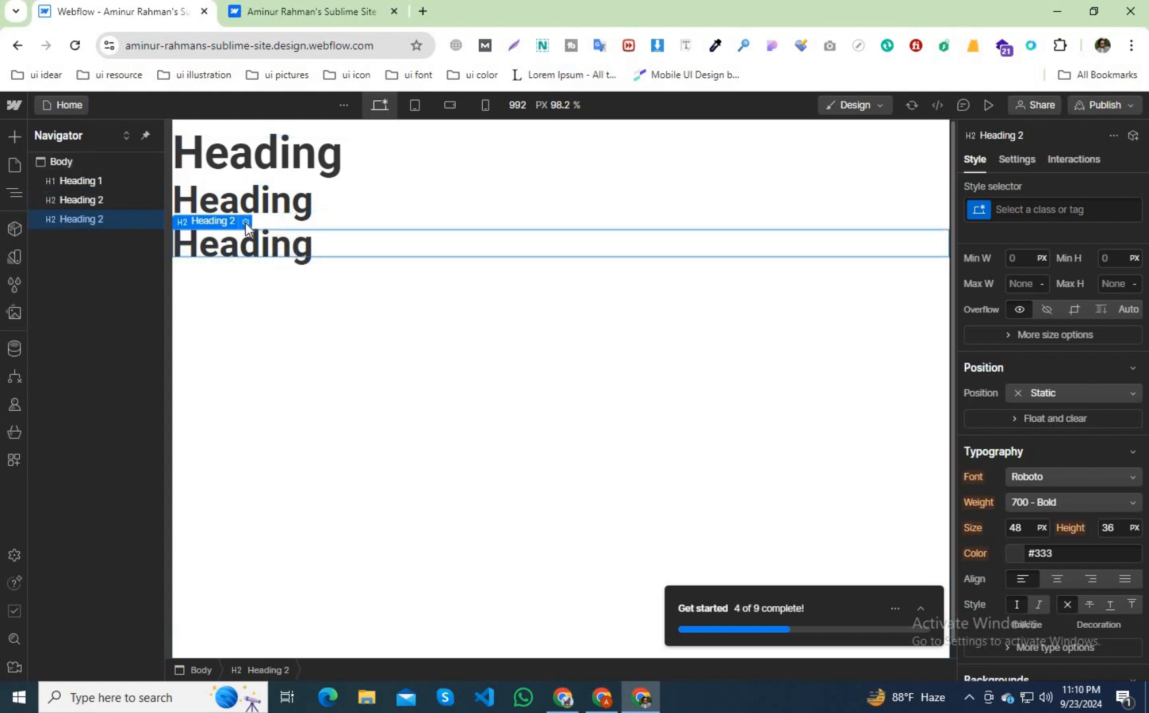
{"action": "left_click", "coordinate": [246, 222]}
{"action": "left_click", "coordinate": [277, 305]}
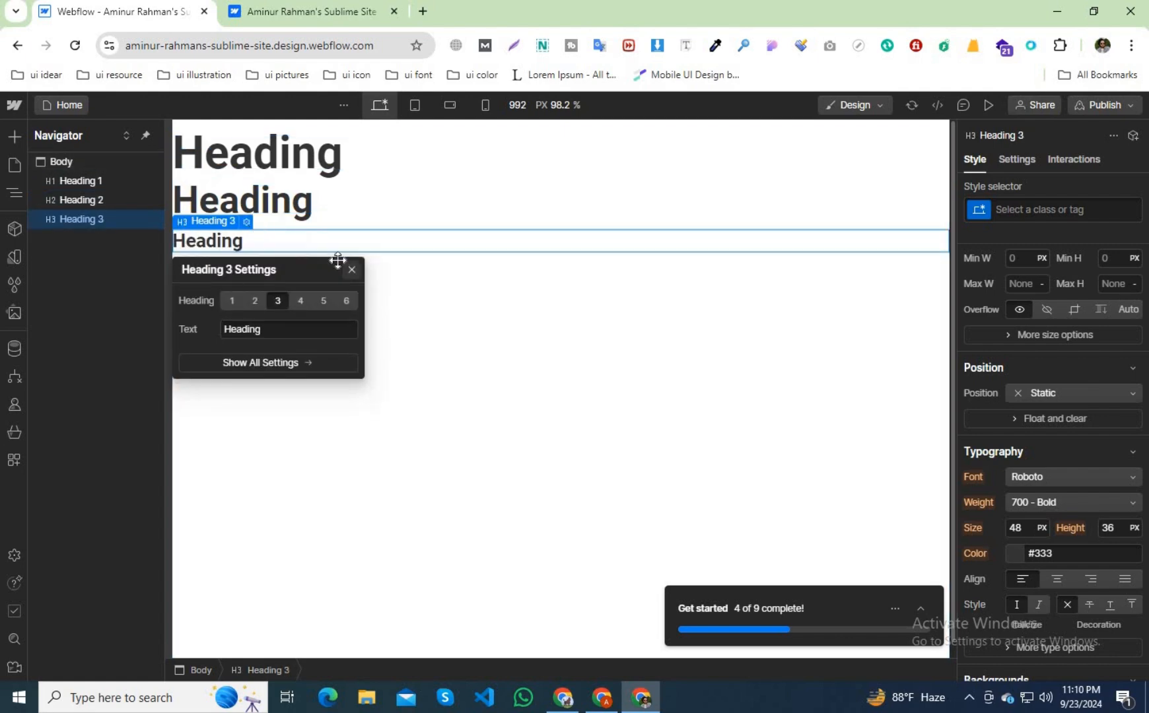
Set the font size of the All H3 Headings tag to 38 px.
{"action": "left_click", "coordinate": [1050, 210]}
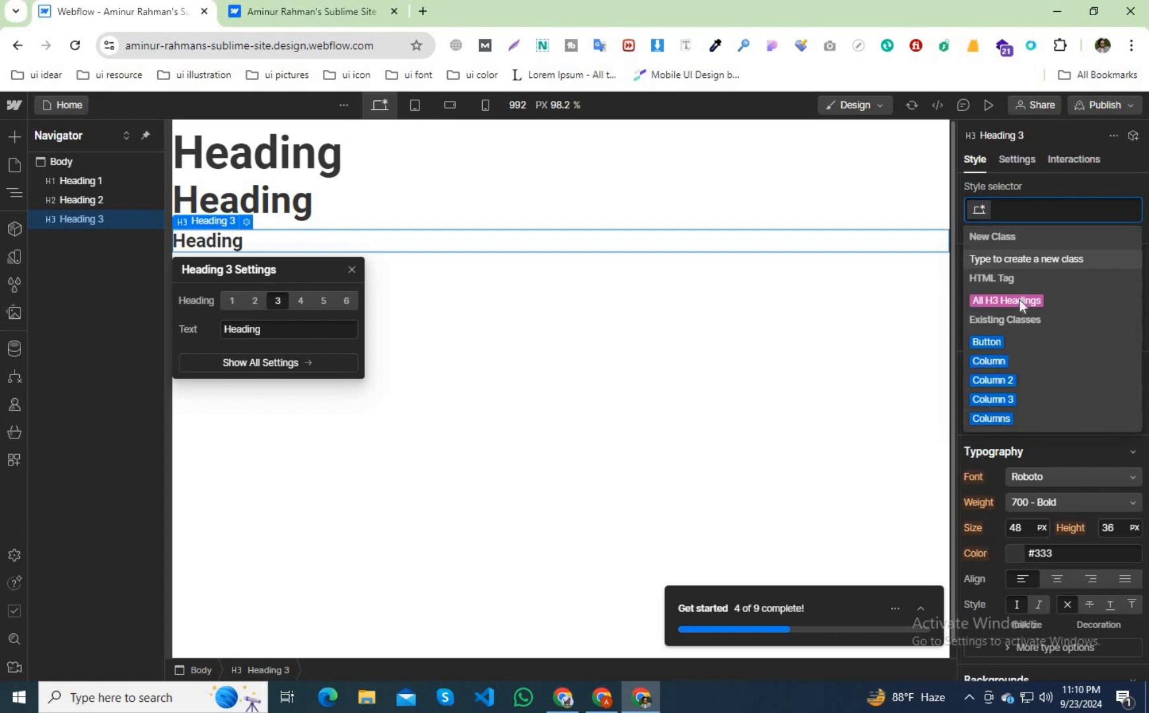
{"action": "left_click", "coordinate": [1019, 299]}
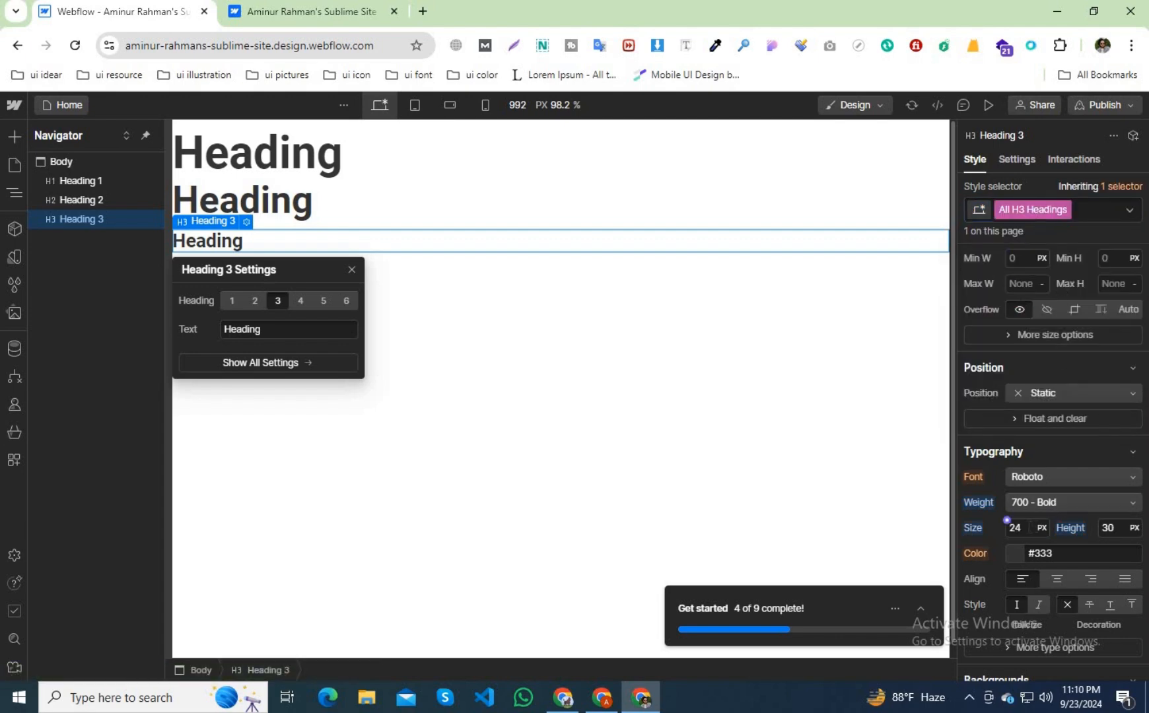
{"action": "left_click", "coordinate": [1015, 528]}
{"action": "type", "text": "38"}
{"action": "key", "text": "Return"}
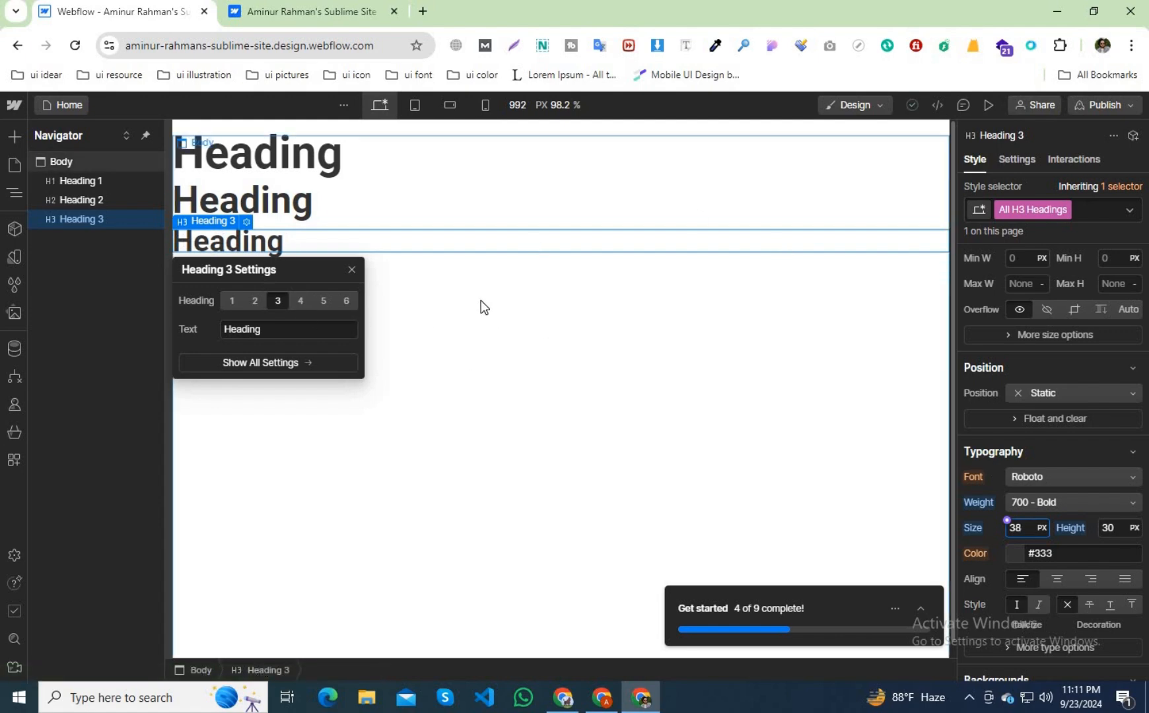
{"action": "key", "text": "ctrl+d"}
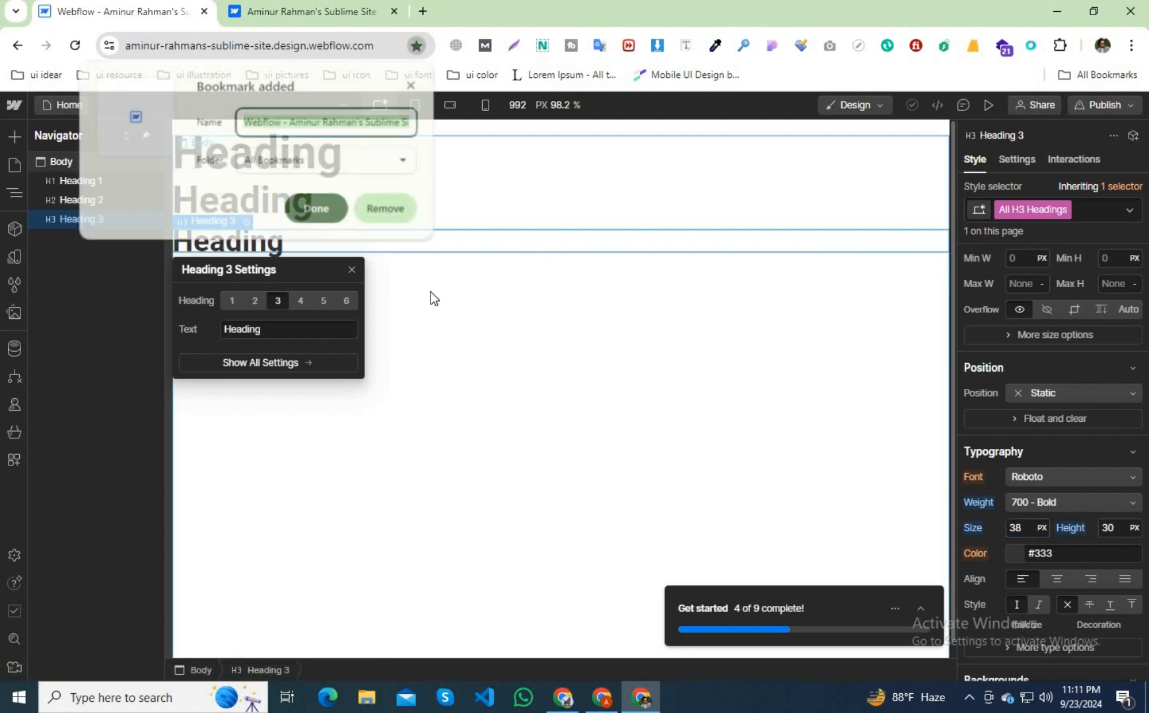
{"action": "left_click", "coordinate": [410, 86]}
{"action": "left_click", "coordinate": [401, 332]}
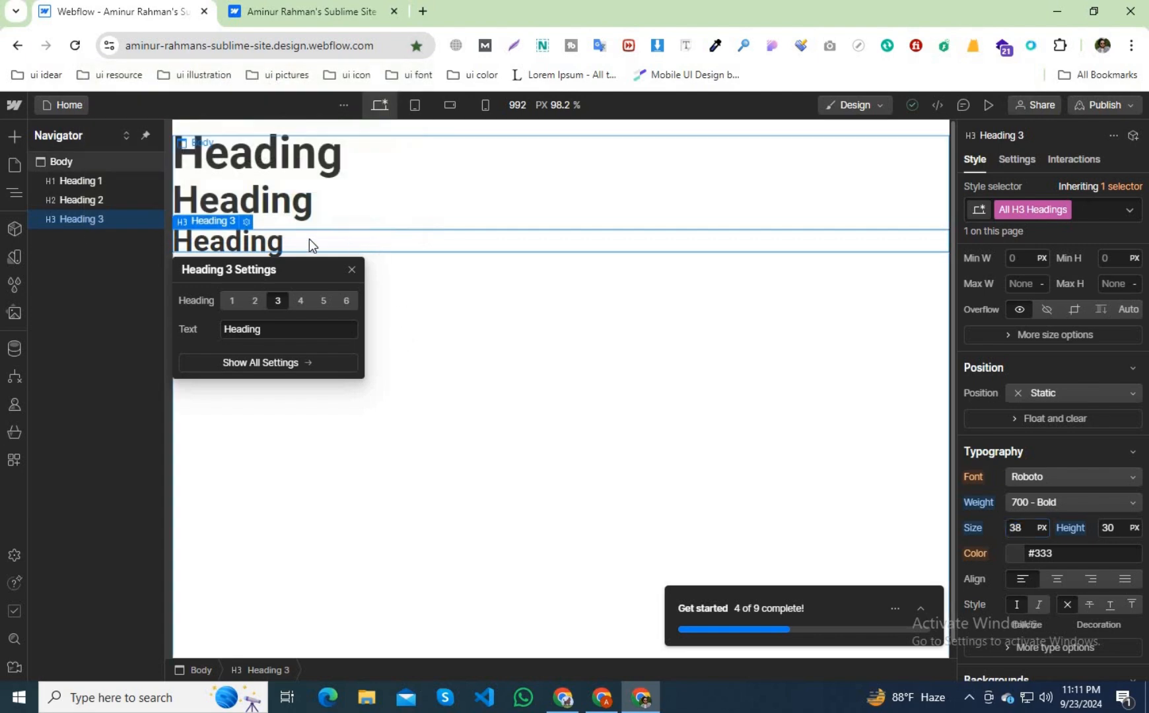
Duplicate the H3 heading and change the lower copy to heading level 4.
{"action": "left_click", "coordinate": [296, 244]}
{"action": "key", "text": "ctrl+v"}
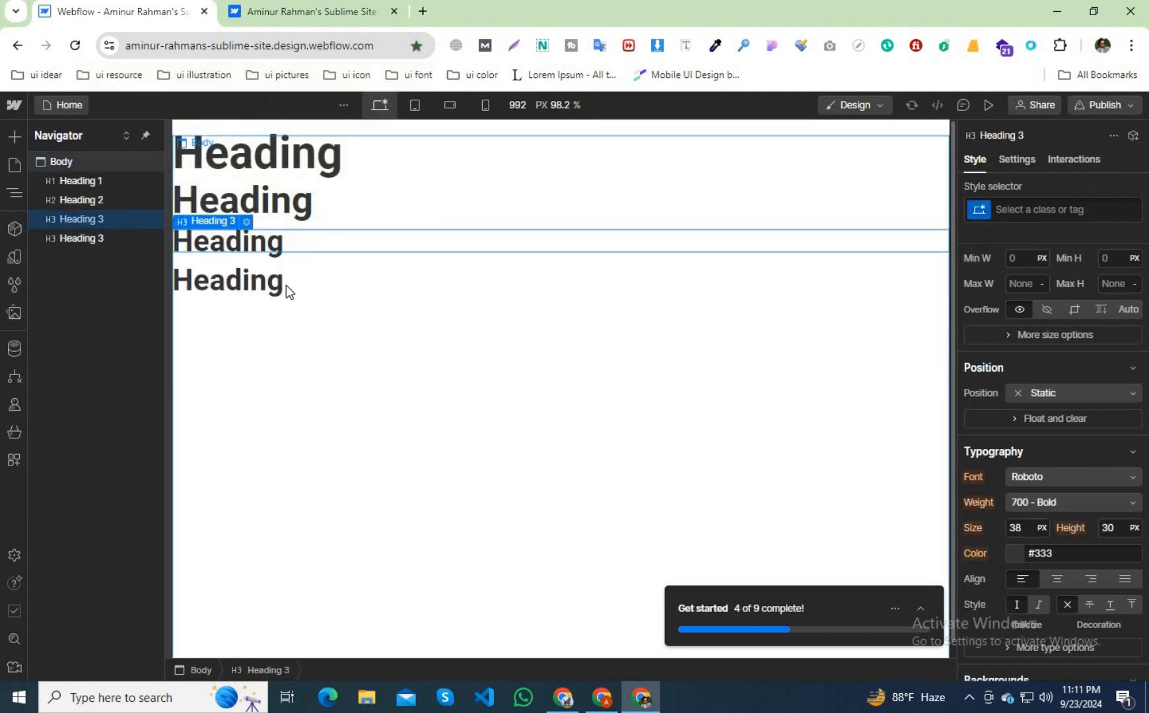
{"action": "left_click", "coordinate": [241, 284]}
{"action": "left_click", "coordinate": [245, 262]}
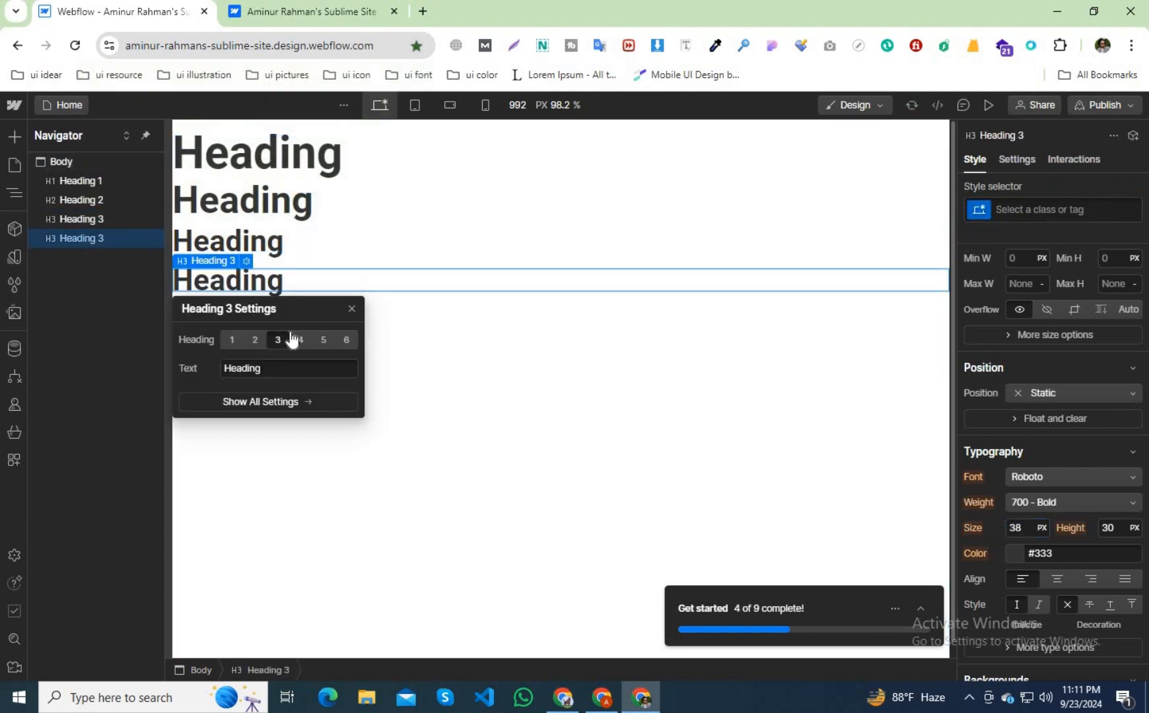
{"action": "left_click", "coordinate": [299, 337]}
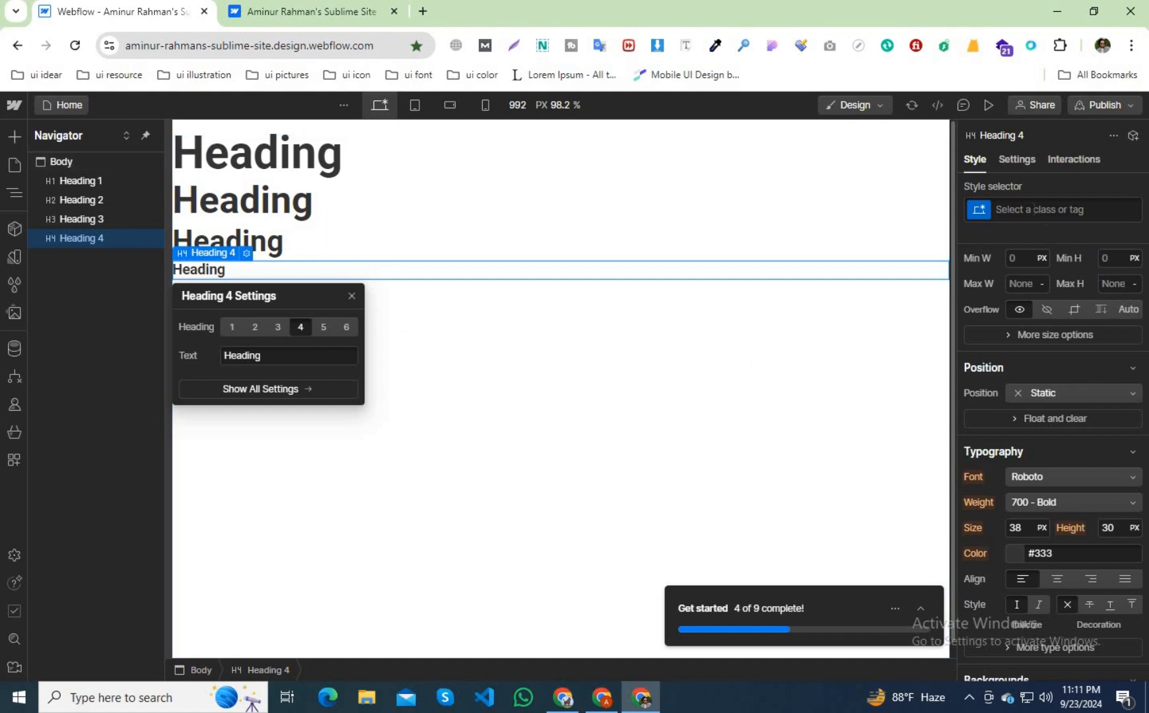
Set the font size of the All H4 Headings tag to 24 px and deselect the heading.
{"action": "left_click", "coordinate": [1030, 210]}
{"action": "left_click", "coordinate": [1006, 302]}
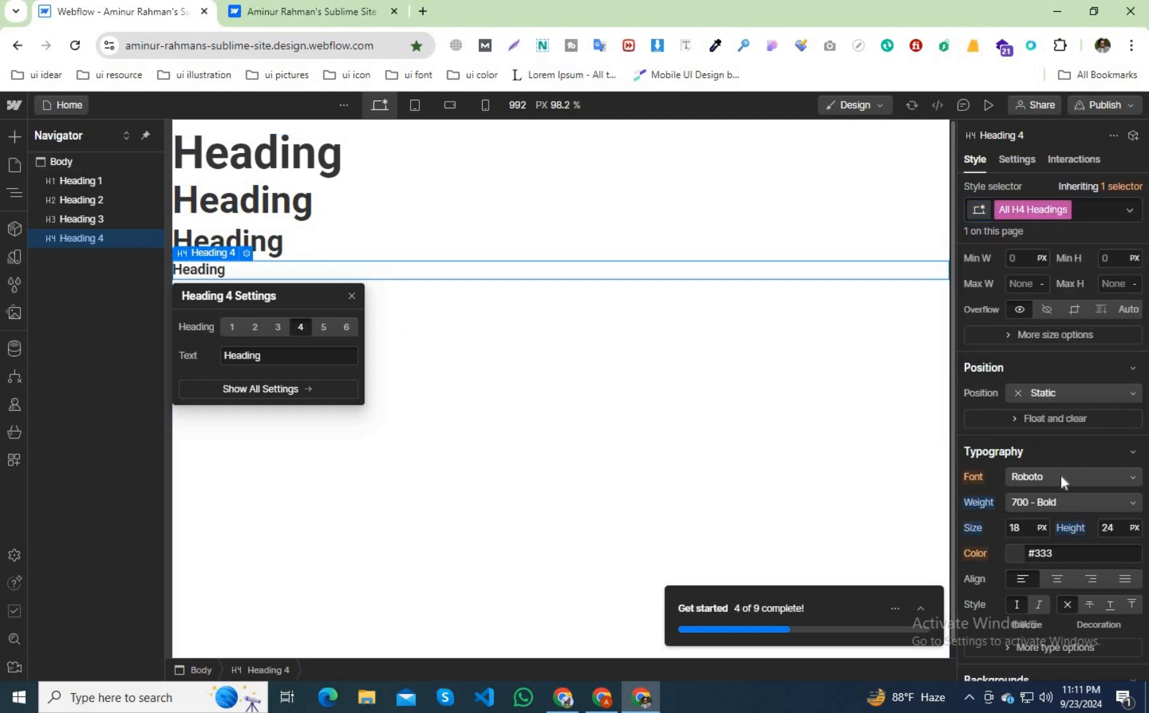
{"action": "type", "text": "2"}
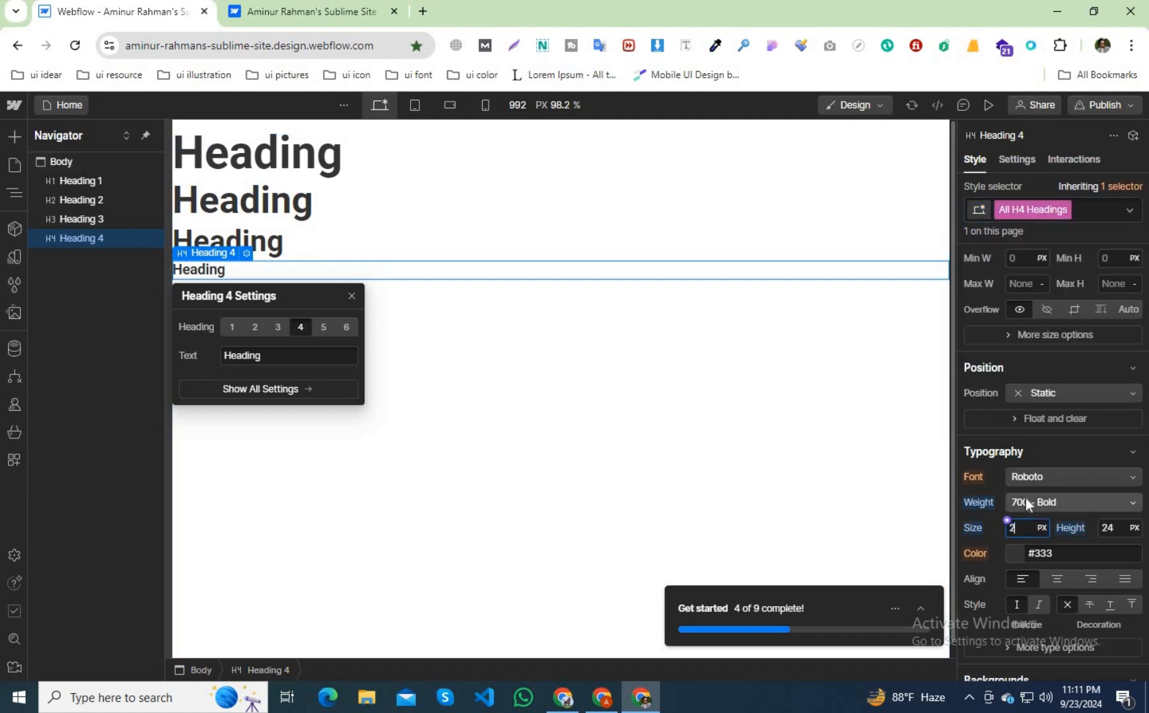
{"action": "type", "text": "4"}
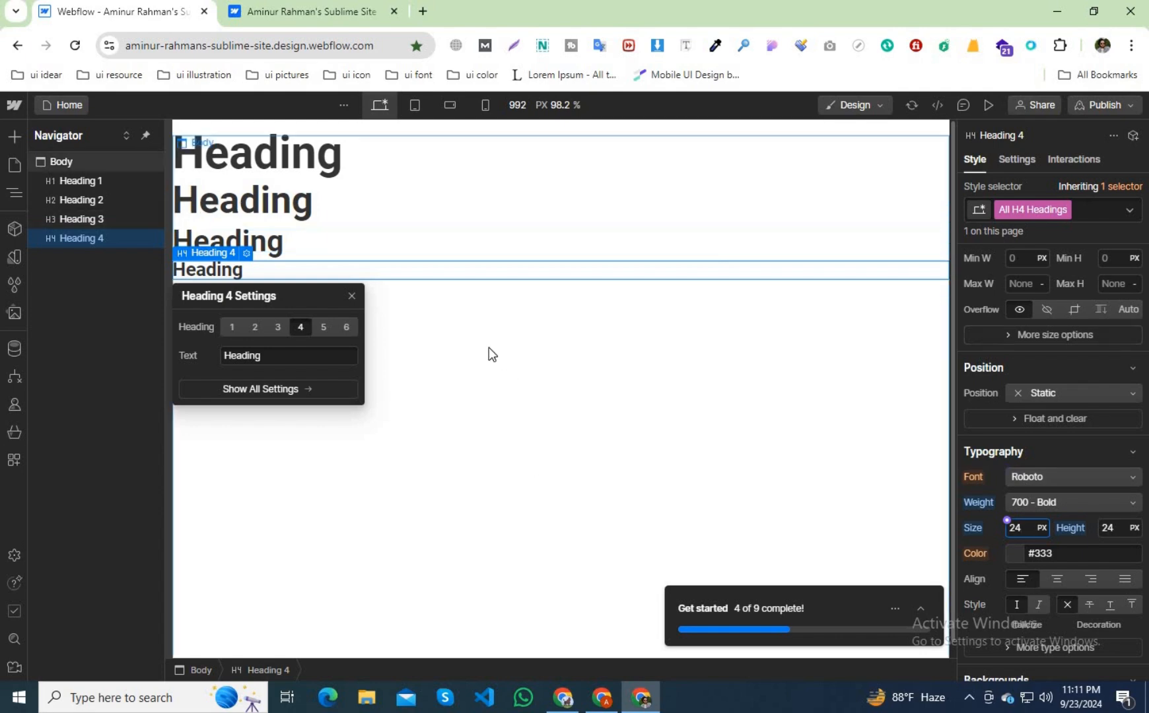
{"action": "left_click", "coordinate": [487, 229]}
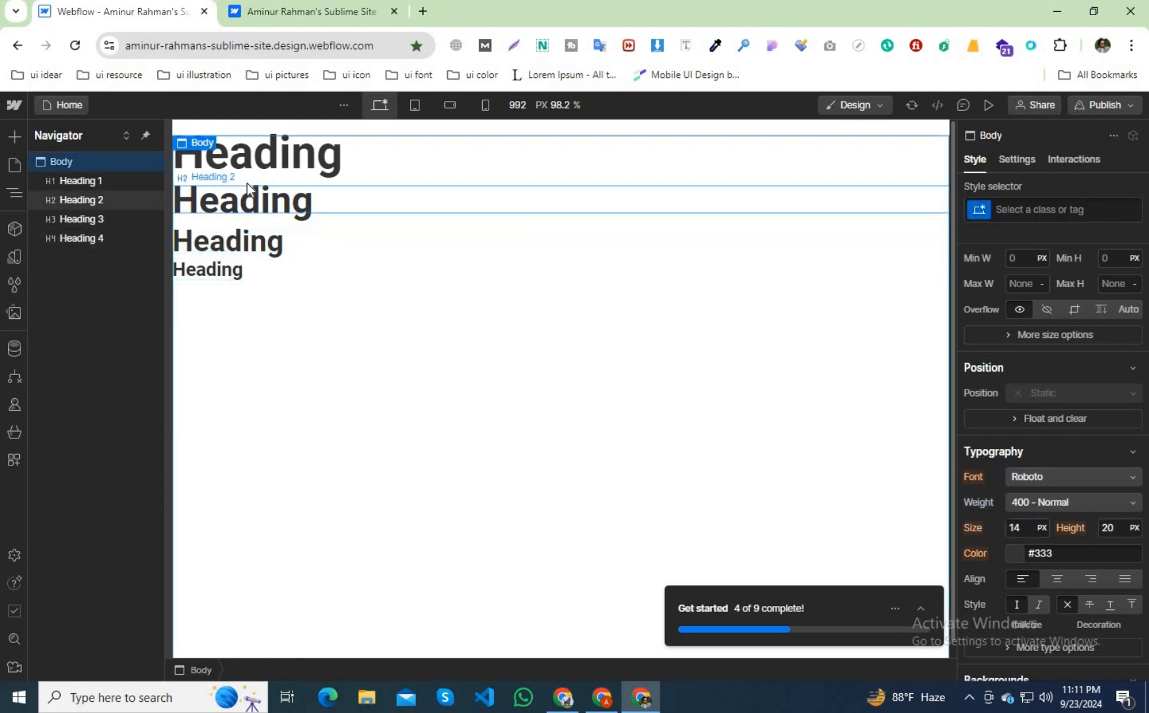
Delete all four sample headings from the page body, starting with the H4 heading.
{"action": "left_click", "coordinate": [247, 272]}
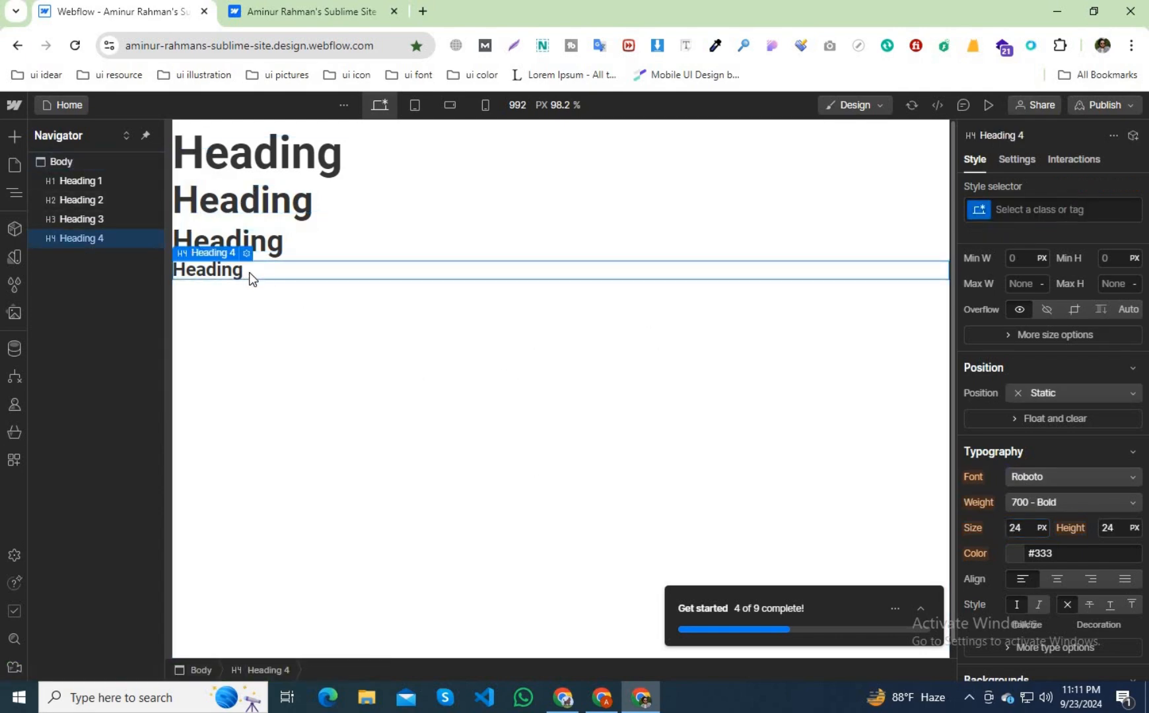
{"action": "key", "text": "Delete"}
{"action": "key", "text": "Delete"}
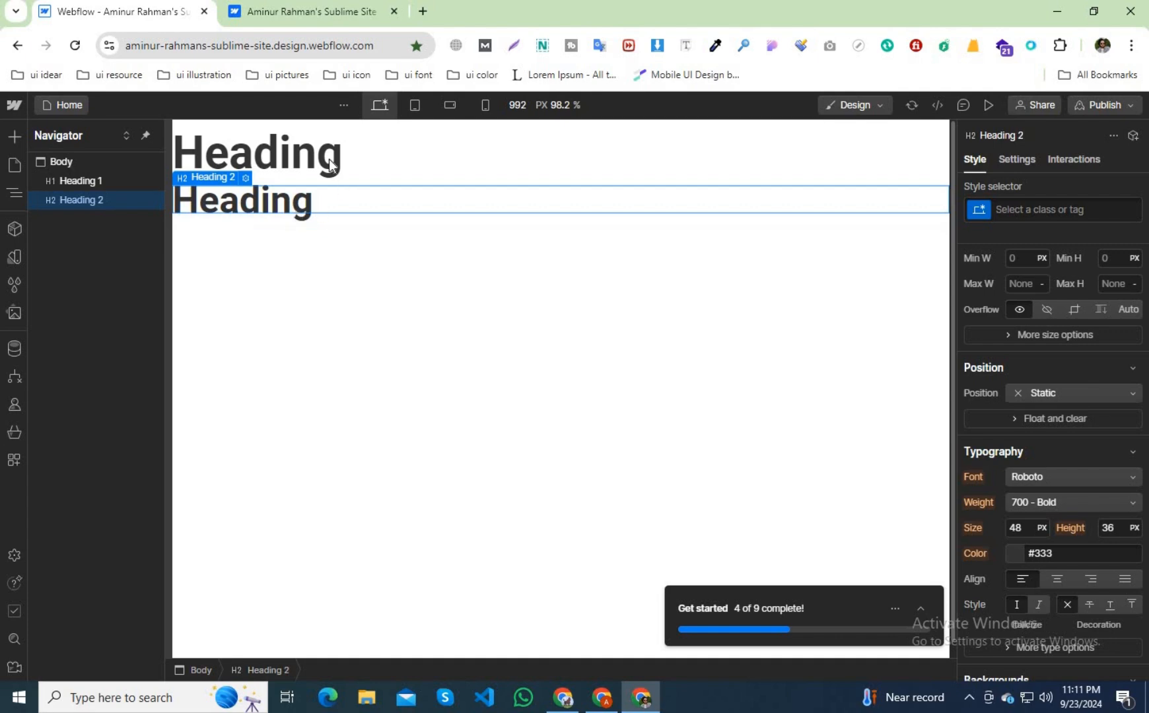
{"action": "key", "text": "Delete"}
{"action": "key", "text": "Delete"}
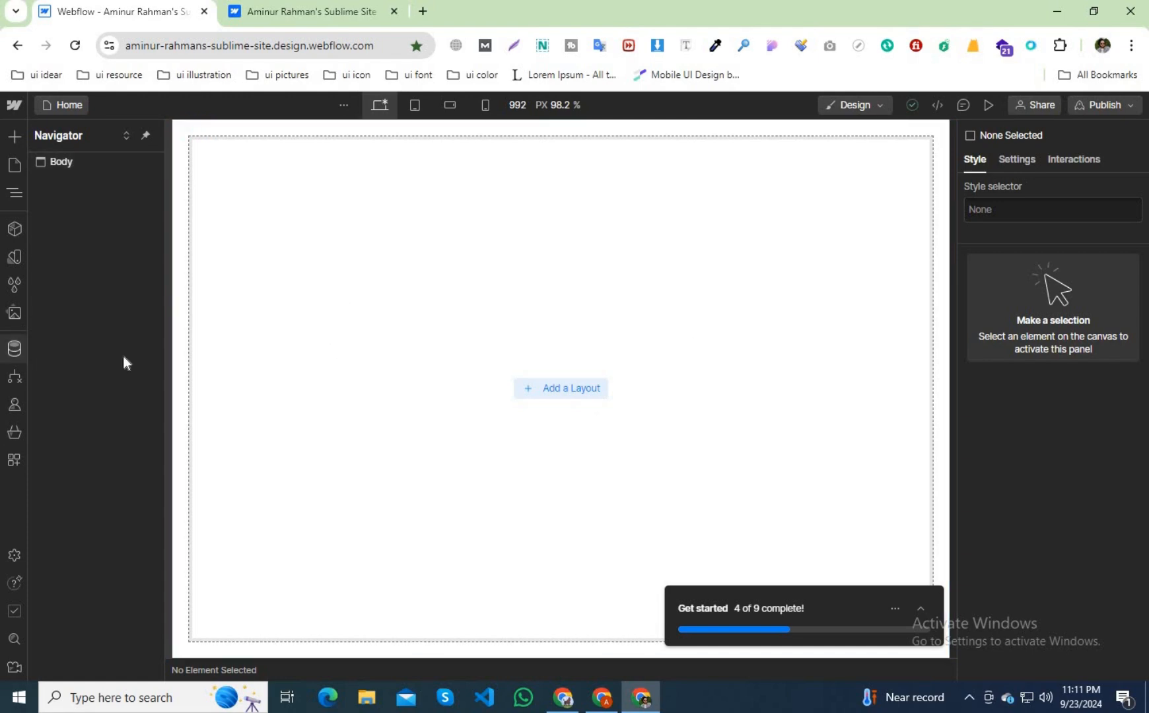
Create a color variable named white for the site, keeping its default white value.
{"action": "left_click", "coordinate": [10, 262]}
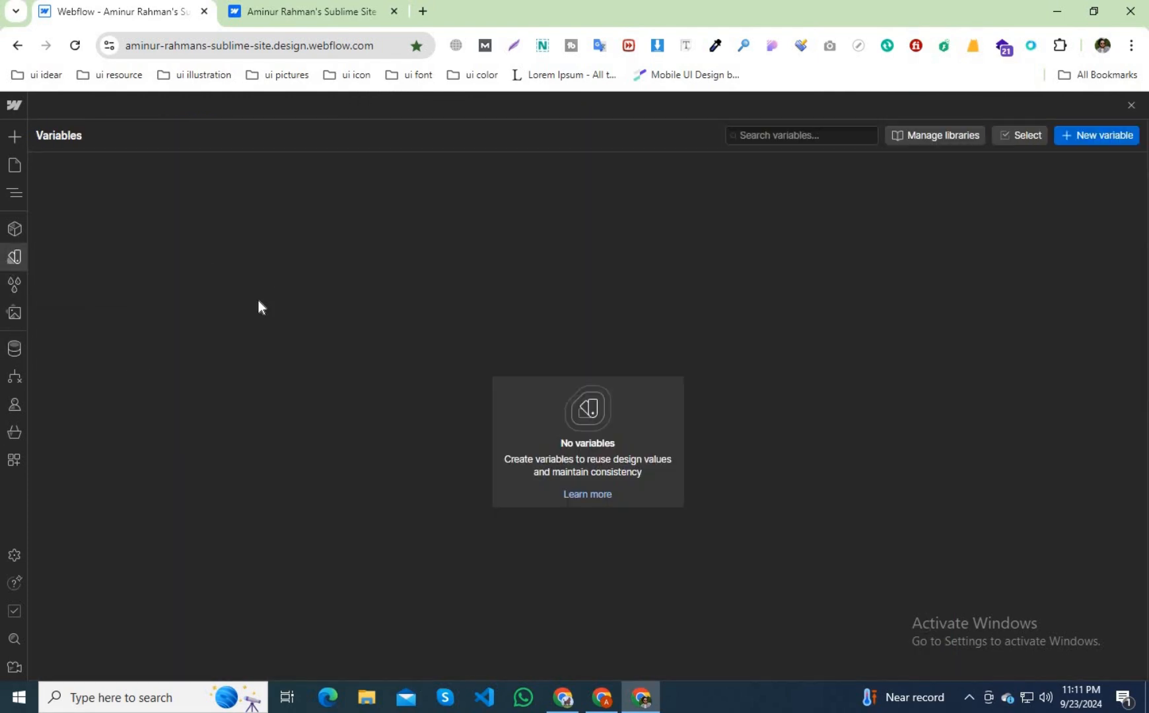
{"action": "left_click", "coordinate": [1092, 138]}
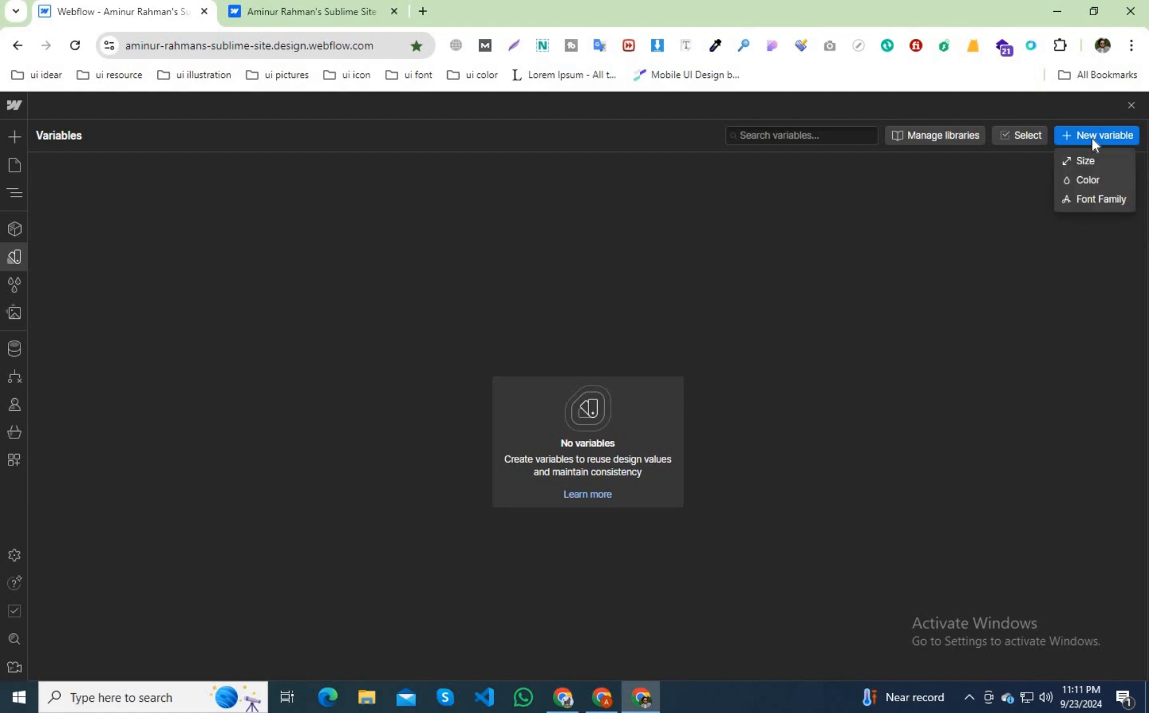
{"action": "left_click", "coordinate": [1097, 181]}
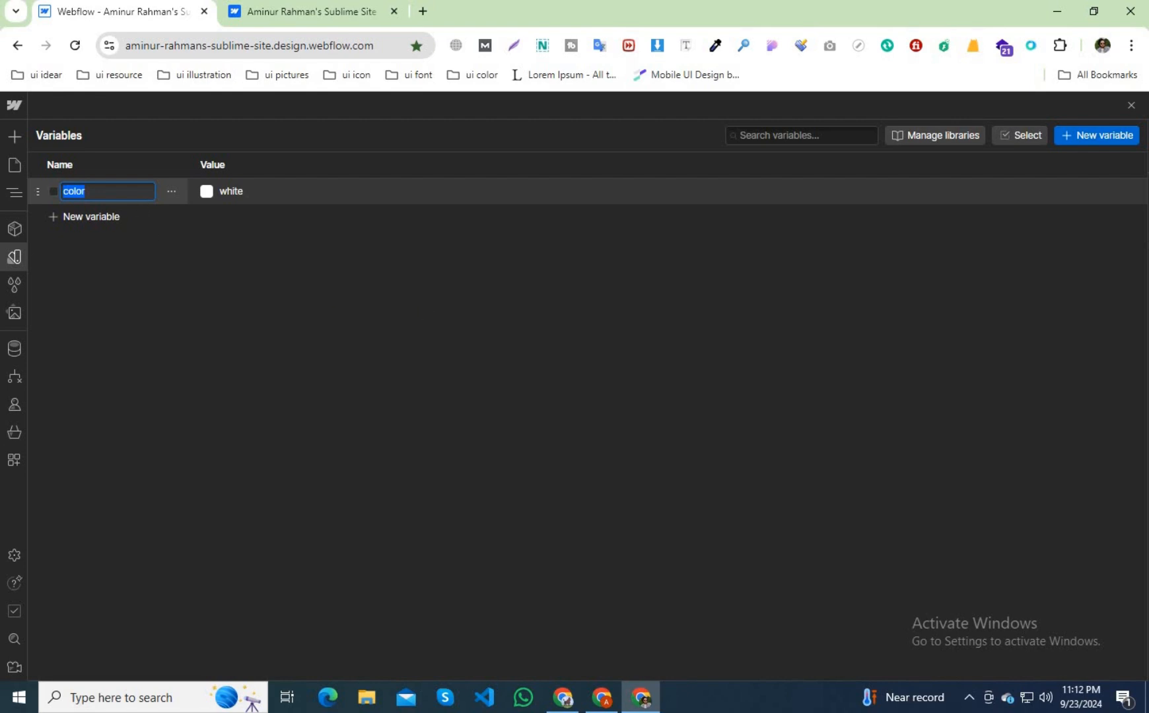
{"action": "type", "text": "white"}
{"action": "key", "text": "Return"}
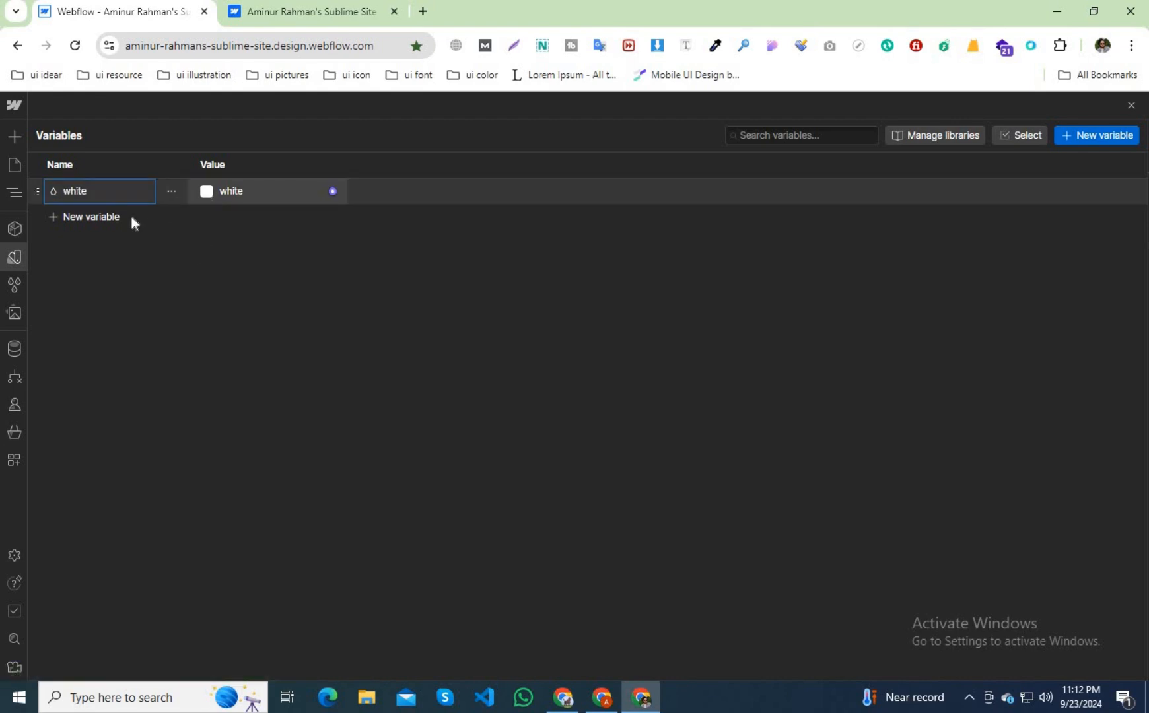
Add a second color variable, enter black as its name and set its value to black.
{"action": "left_click", "coordinate": [102, 223]}
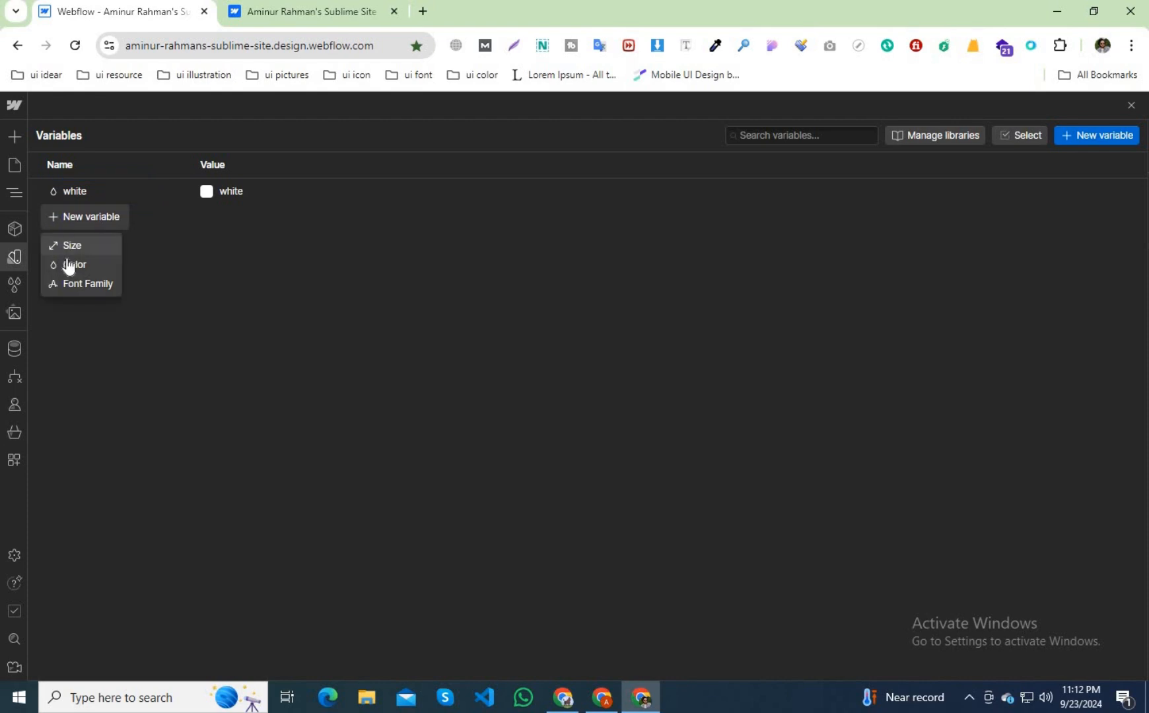
{"action": "left_click", "coordinate": [87, 264]}
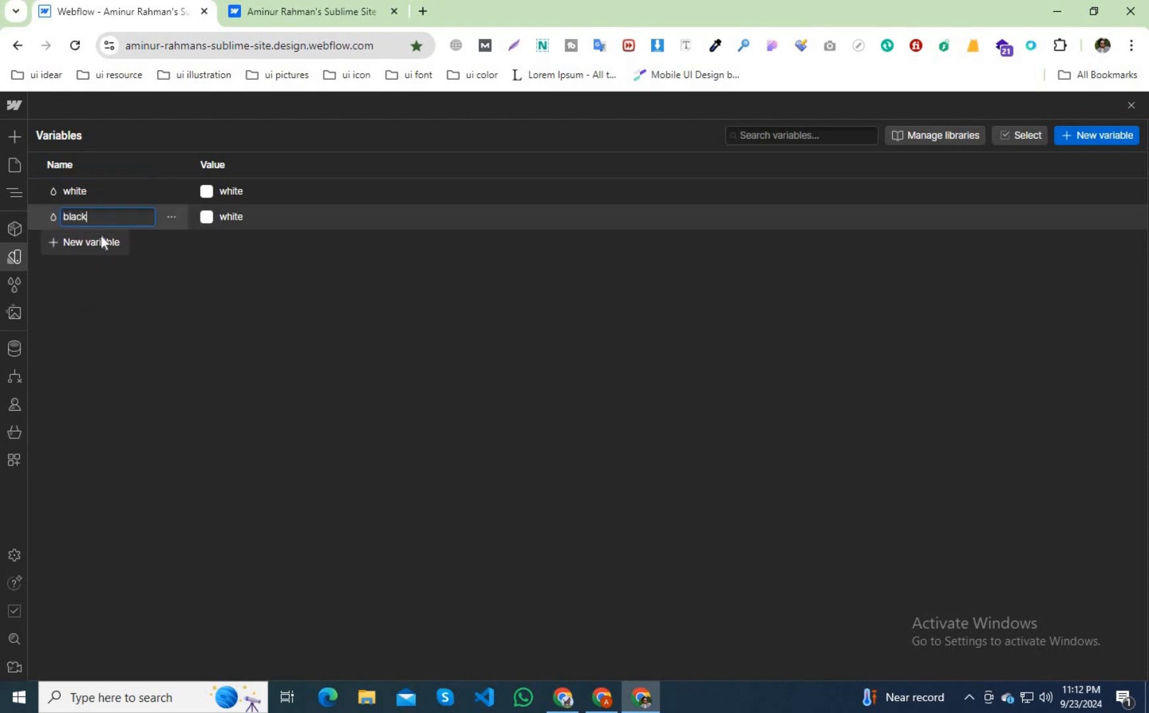
{"action": "left_click", "coordinate": [207, 217]}
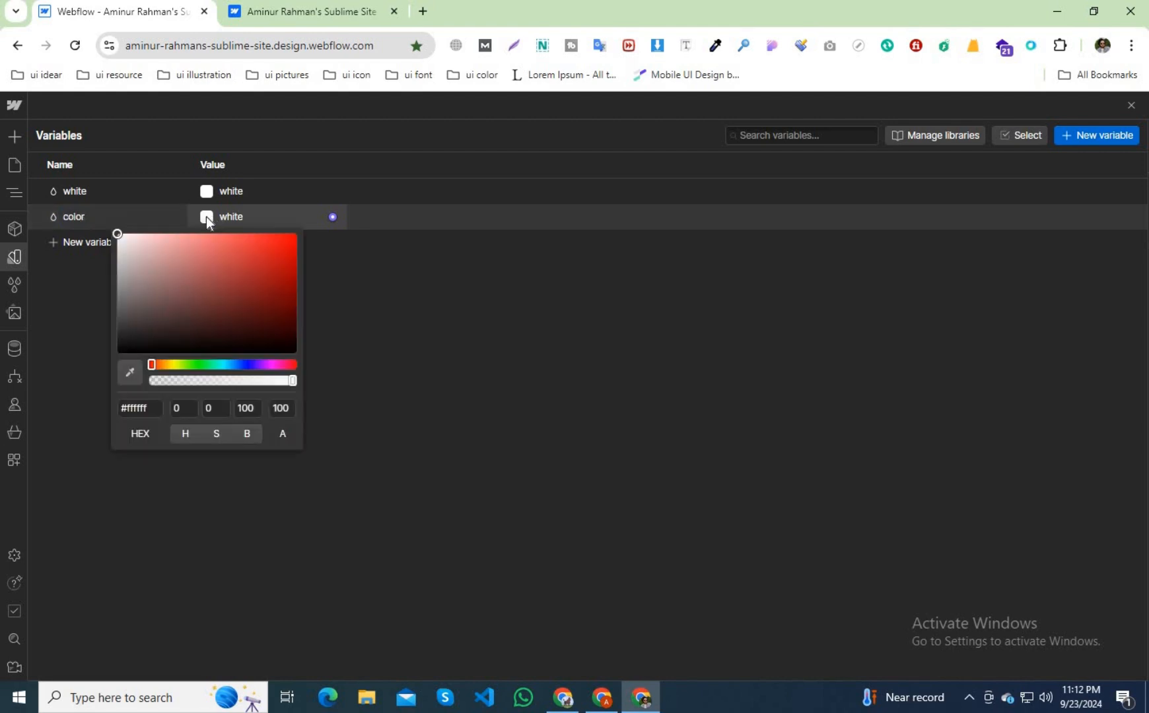
{"action": "left_click_drag", "start_coordinate": [175, 284], "coordinate": [116, 353]}
{"action": "left_click", "coordinate": [347, 271]}
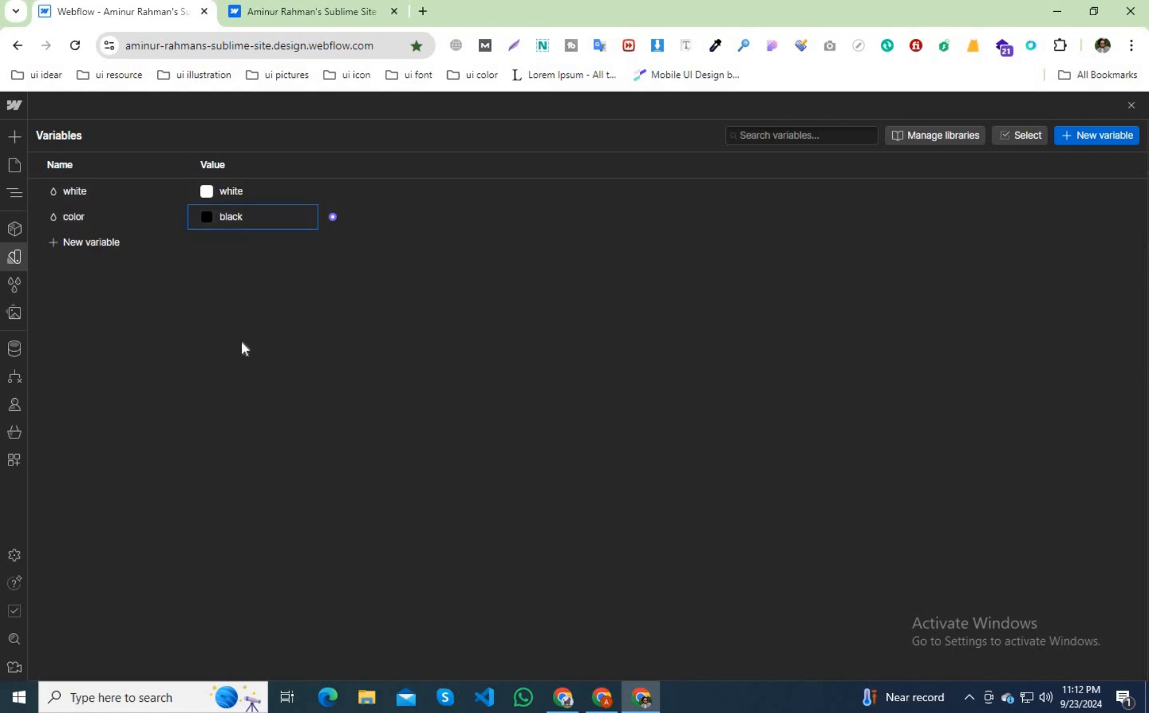
{"action": "left_click", "coordinate": [145, 321]}
Add a third color variable, enter blue as its name and set its value to #295ba5.
{"action": "left_click", "coordinate": [102, 252]}
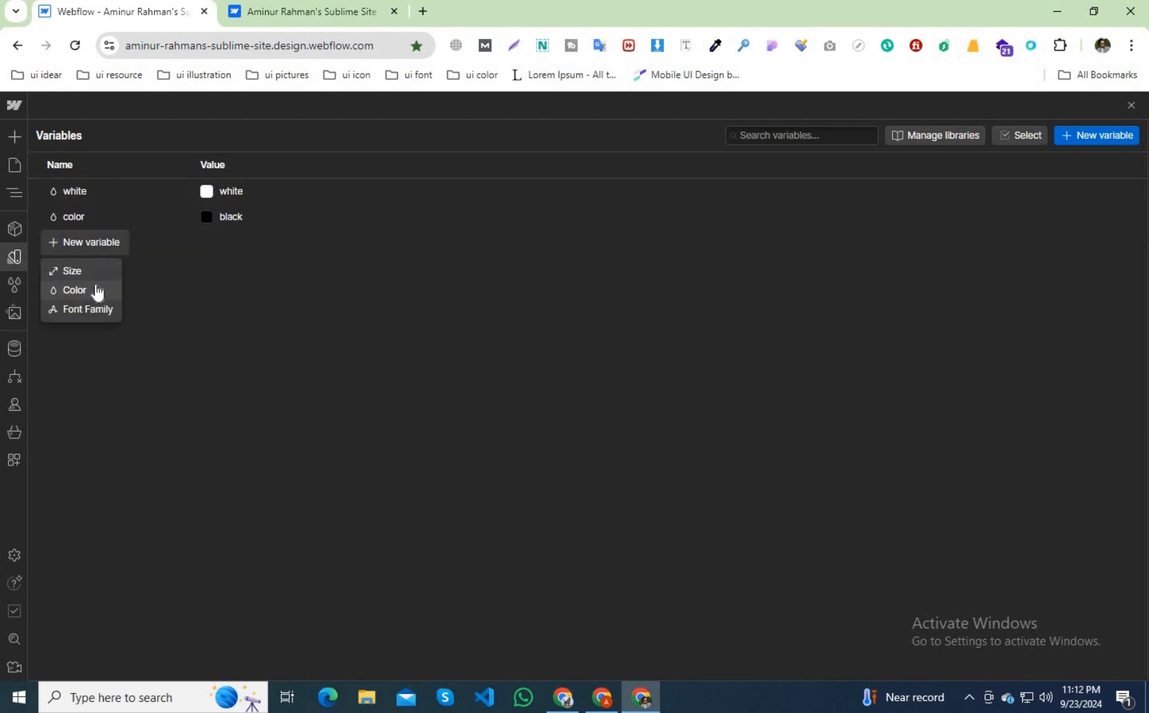
{"action": "left_click", "coordinate": [95, 291]}
{"action": "type", "text": "blue"}
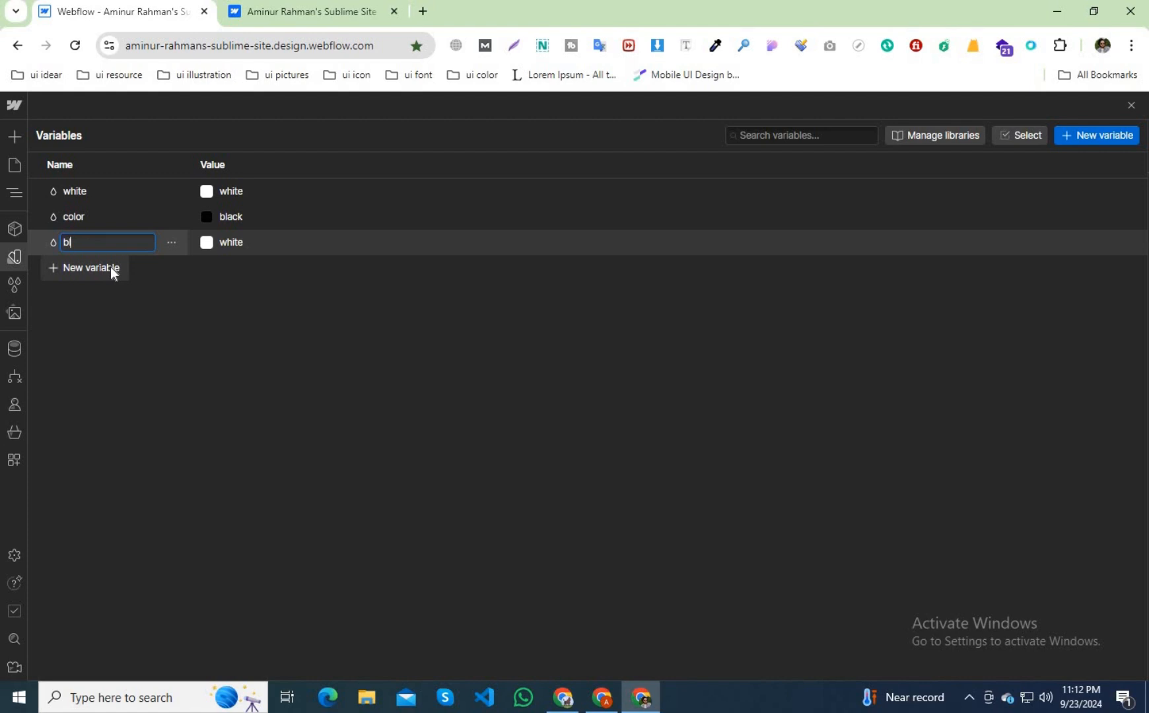
{"action": "left_click", "coordinate": [205, 243]}
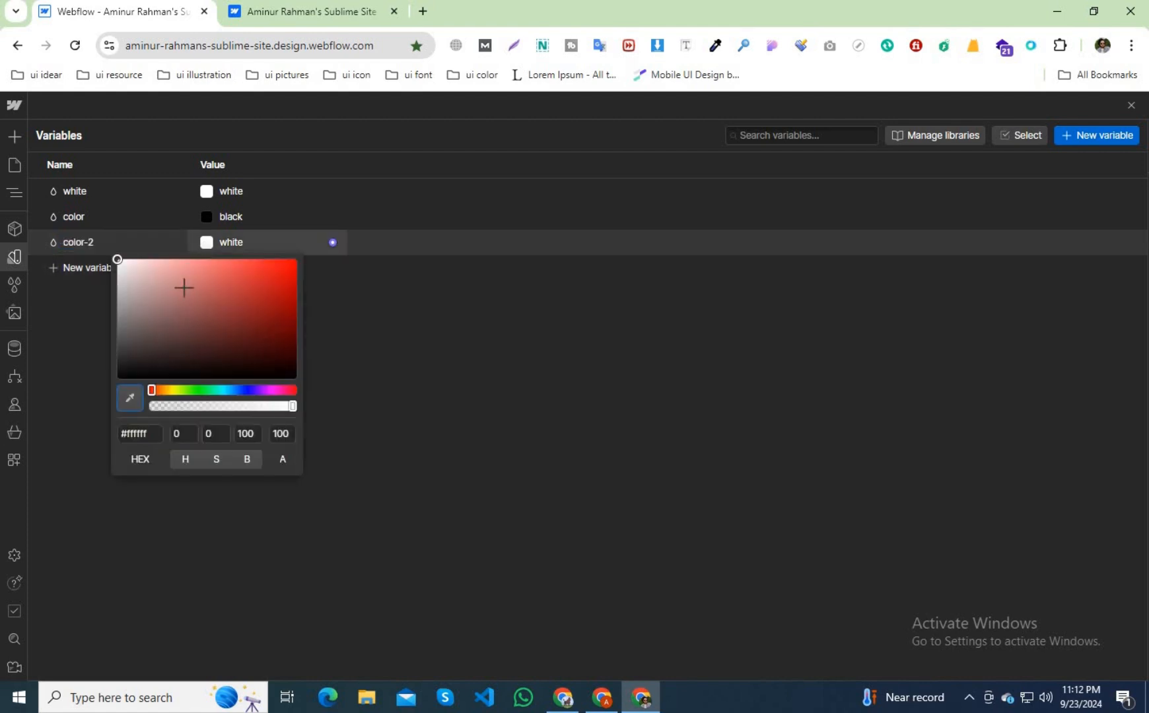
{"action": "left_click", "coordinate": [229, 390]}
{"action": "left_click", "coordinate": [236, 389]}
{"action": "left_click", "coordinate": [251, 301]}
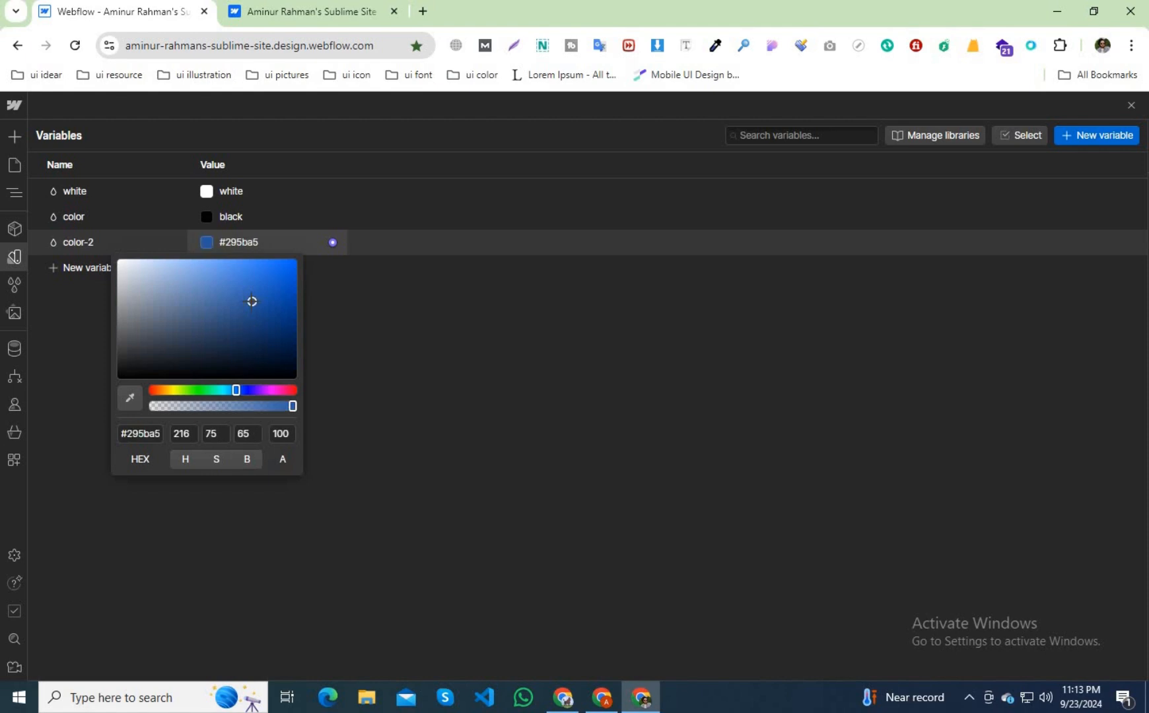
{"action": "left_click", "coordinate": [368, 280]}
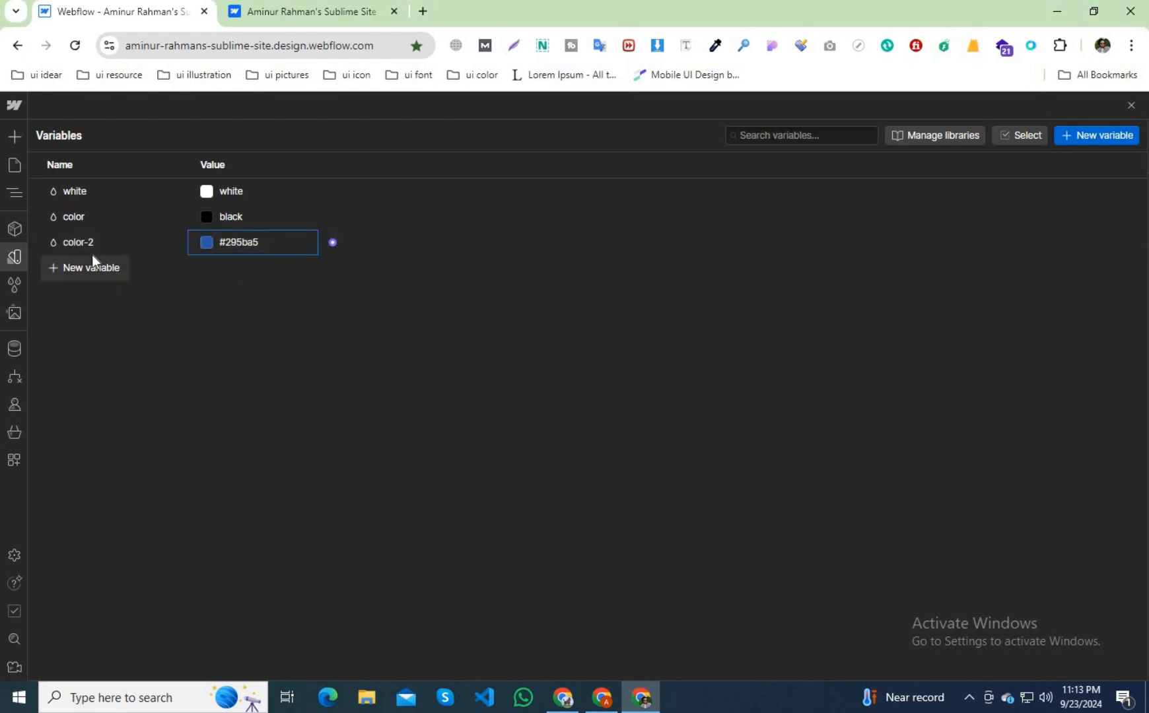
Add a fourth color variable, enter dark blue as its name, set its value to #0f163a and close the variables view.
{"action": "left_click", "coordinate": [94, 270]}
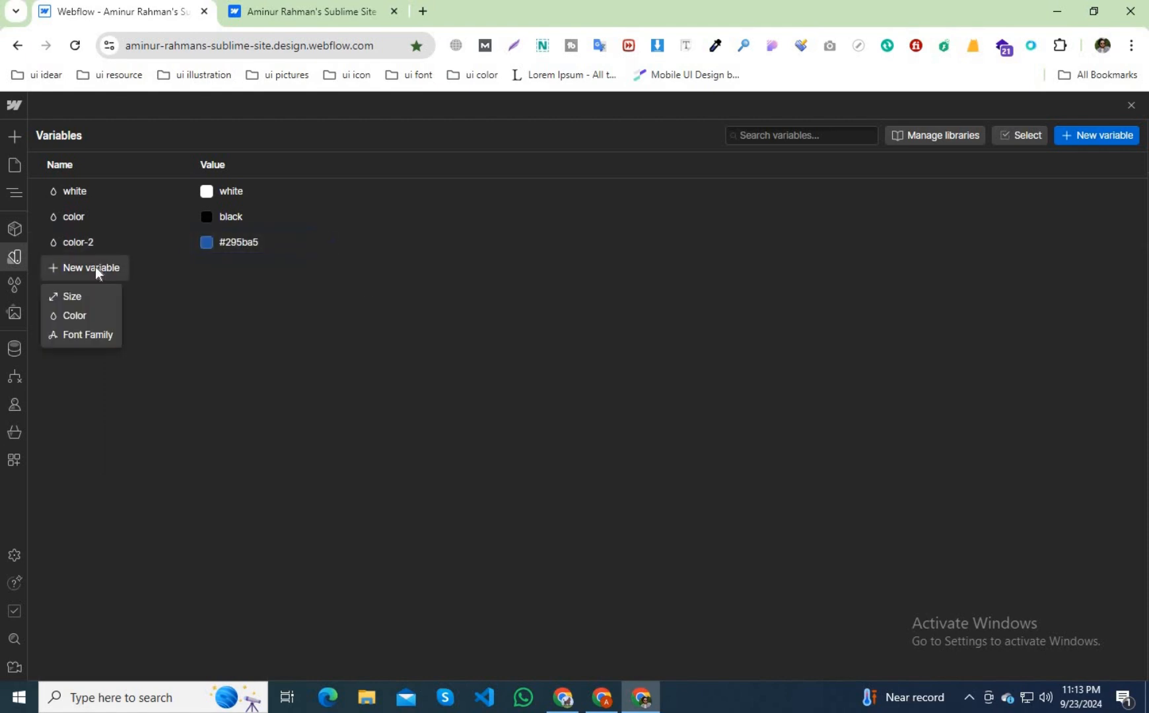
{"action": "left_click", "coordinate": [88, 310]}
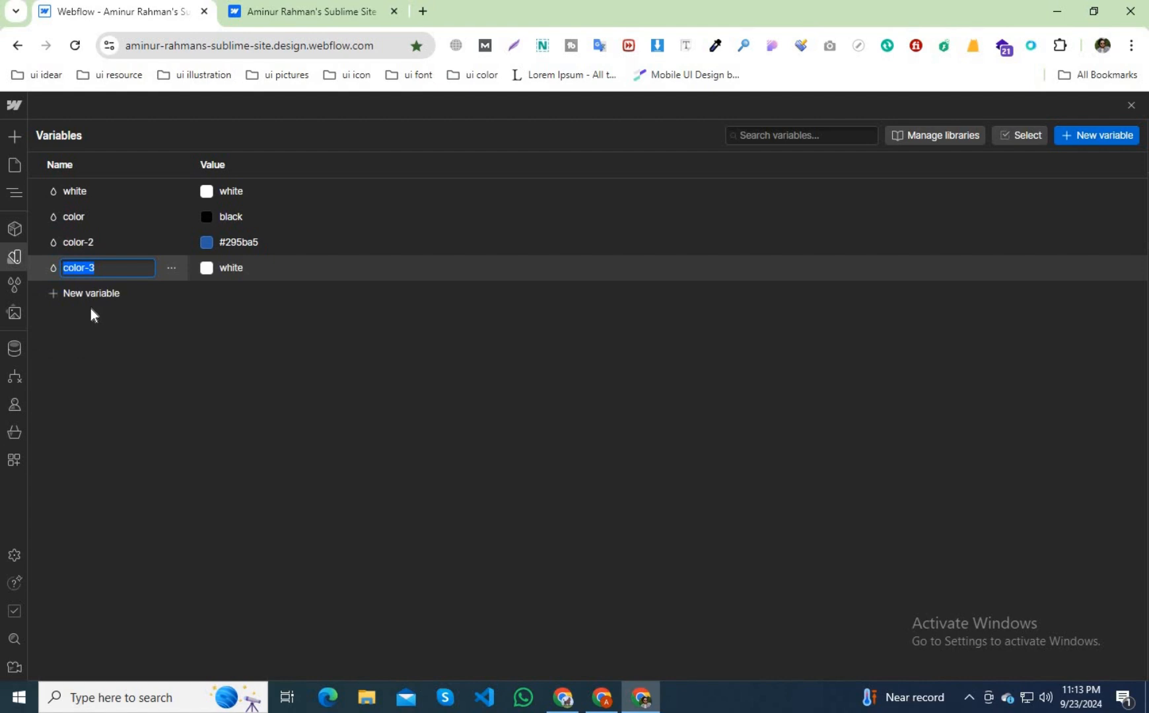
{"action": "type", "text": "dark blue"}
{"action": "left_click", "coordinate": [208, 267]}
{"action": "left_click_drag", "start_coordinate": [222, 416], "coordinate": [239, 416]}
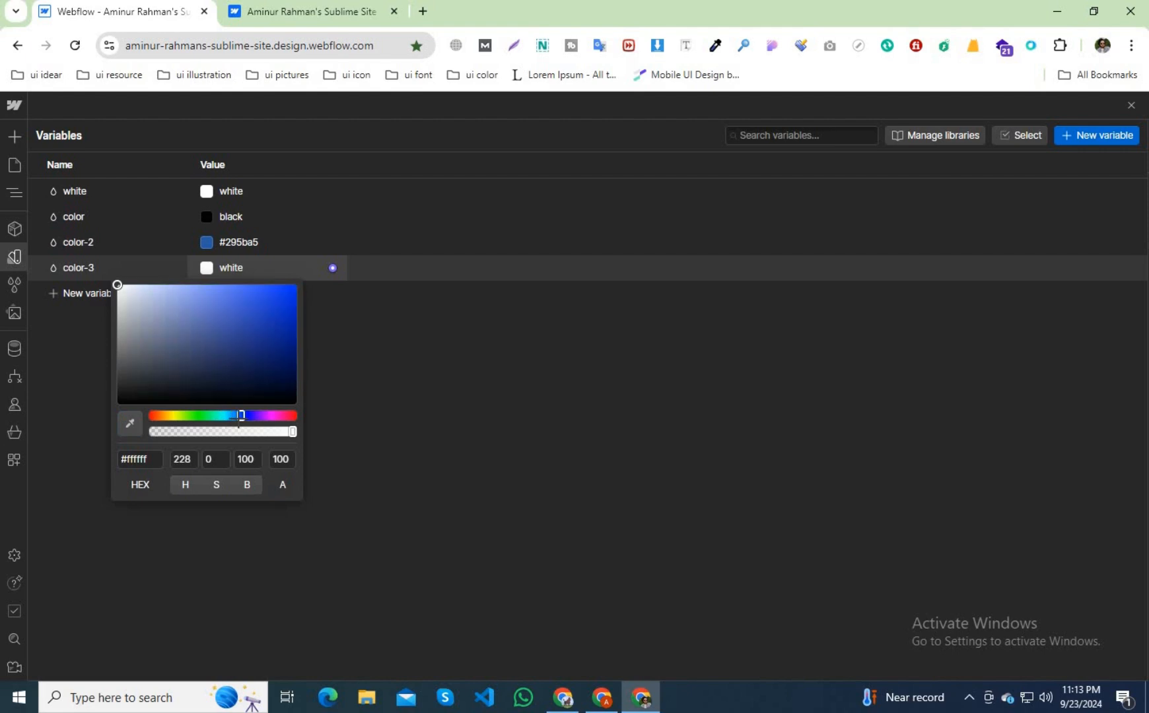
{"action": "left_click", "coordinate": [248, 374]}
{"action": "left_click", "coordinate": [360, 335]}
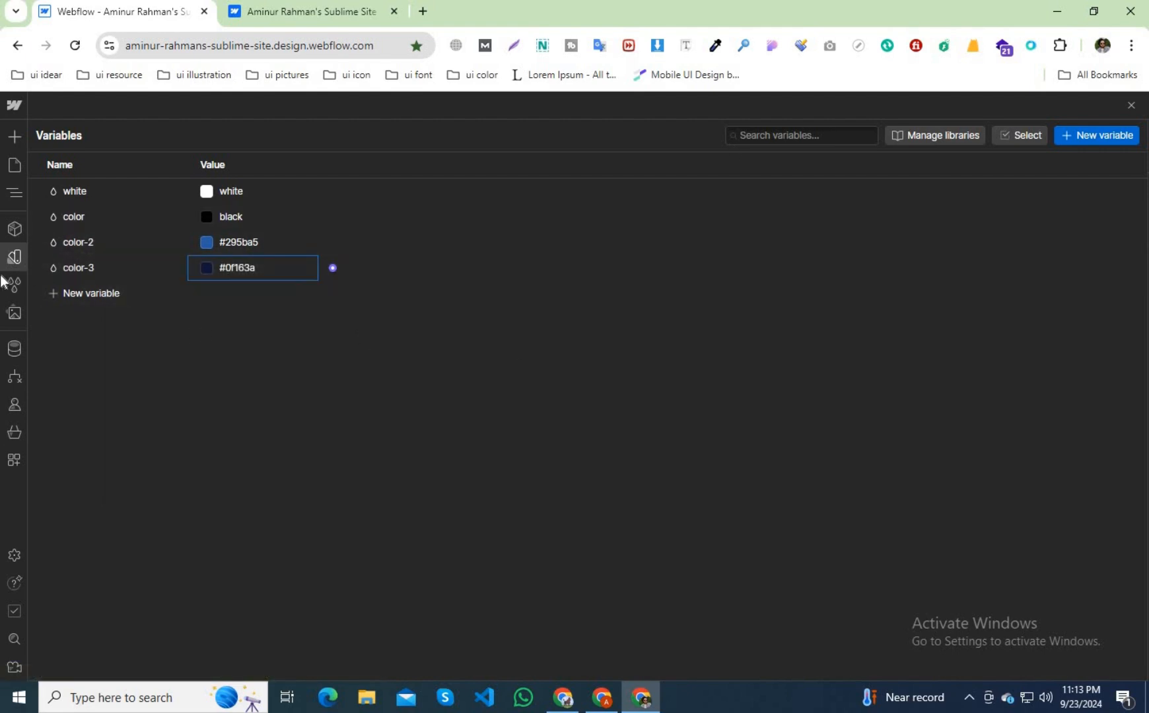
{"action": "left_click", "coordinate": [17, 257]}
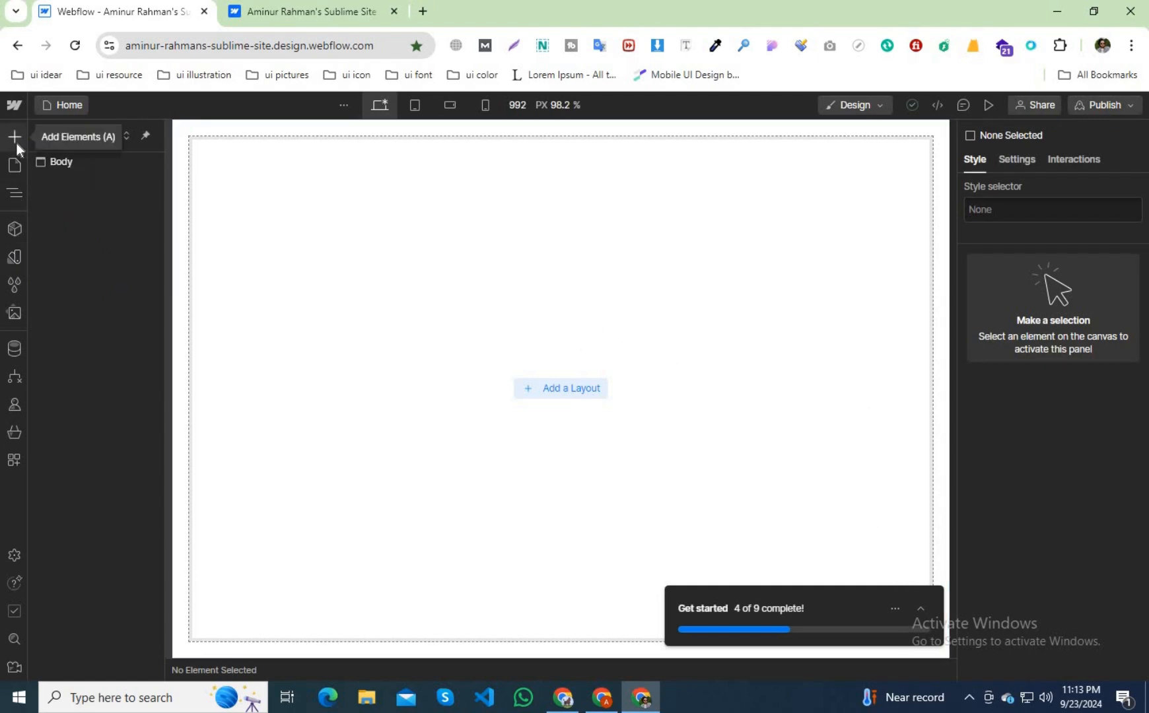
Add a section to the page and set its background to the dark blue color variable color-3 (#0f163a).
{"action": "key", "text": "a"}
{"action": "left_click_drag", "start_coordinate": [62, 274], "coordinate": [519, 319]}
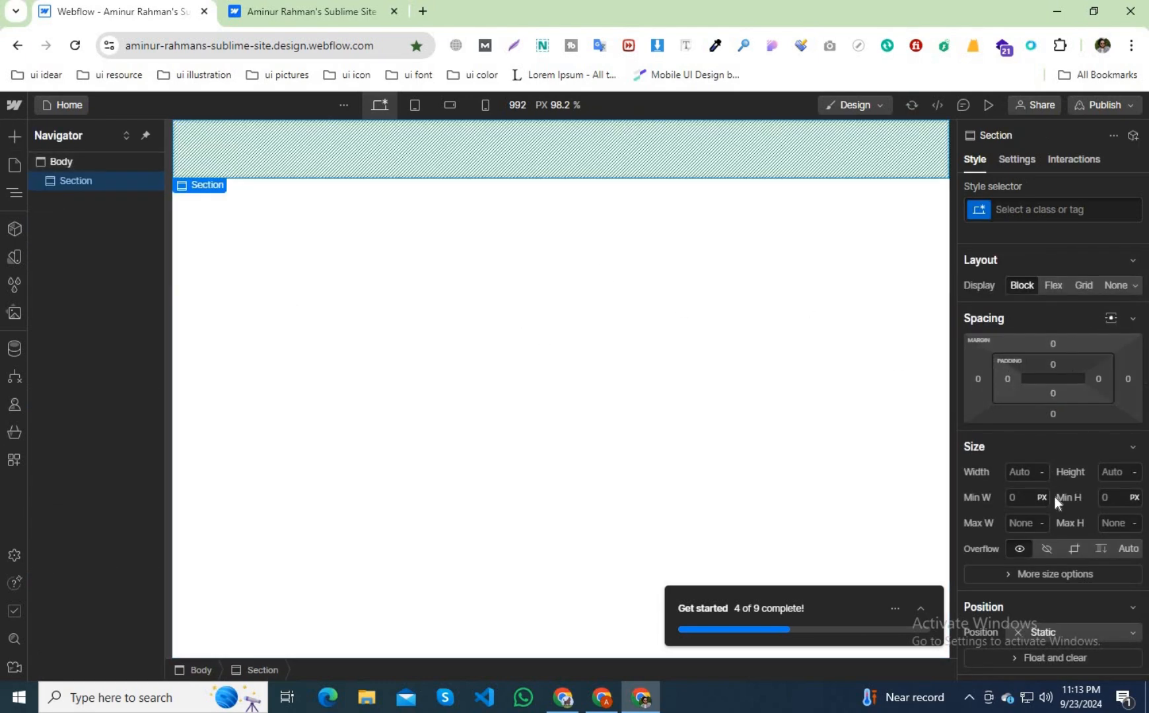
{"action": "scroll", "coordinate": [1053, 515], "scroll_direction": "down", "scroll_amount": 5}
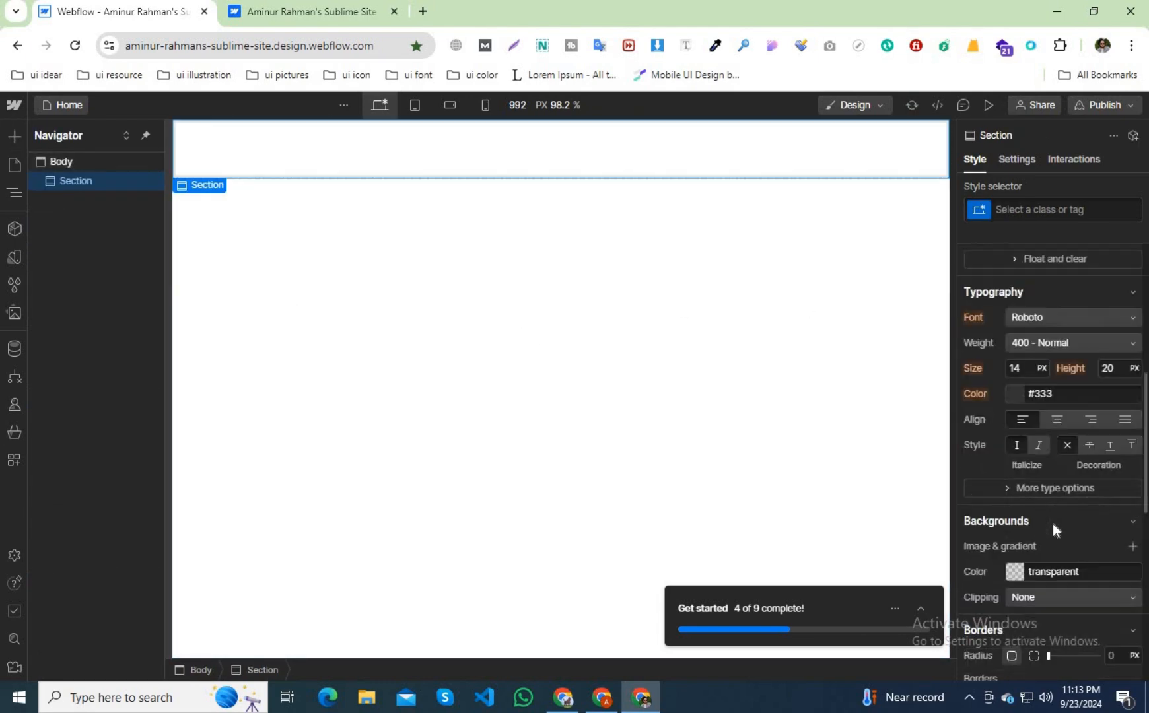
{"action": "left_click", "coordinate": [1021, 574]}
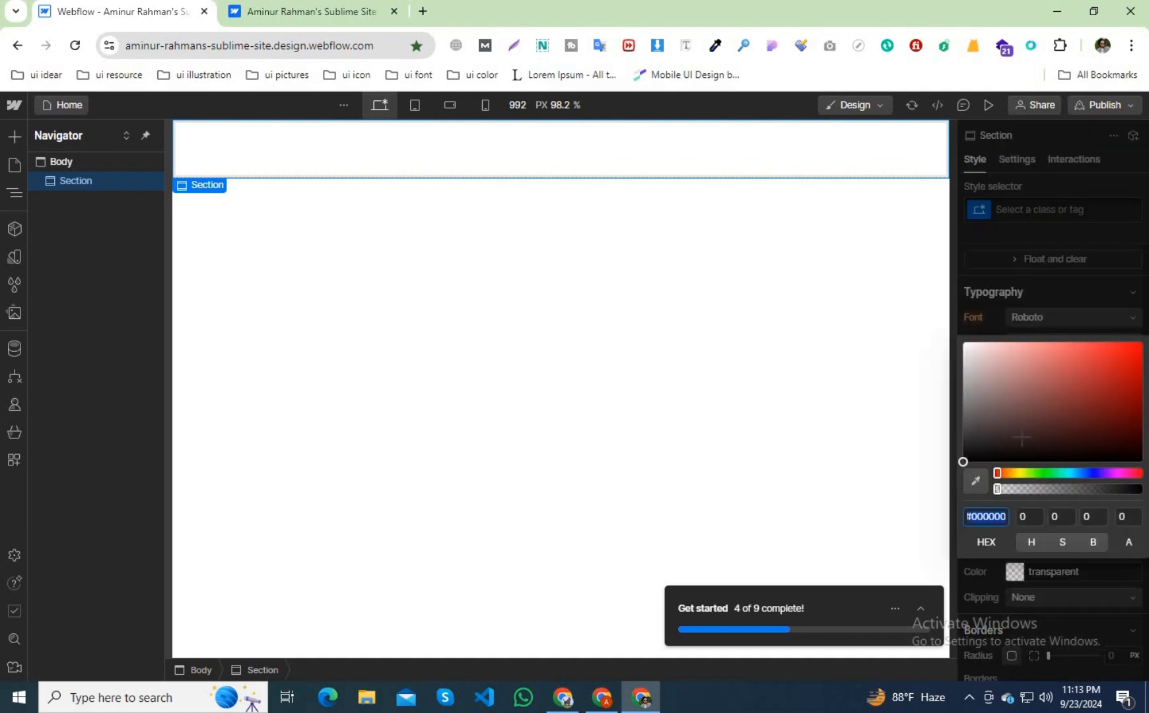
{"action": "left_click", "coordinate": [1097, 575]}
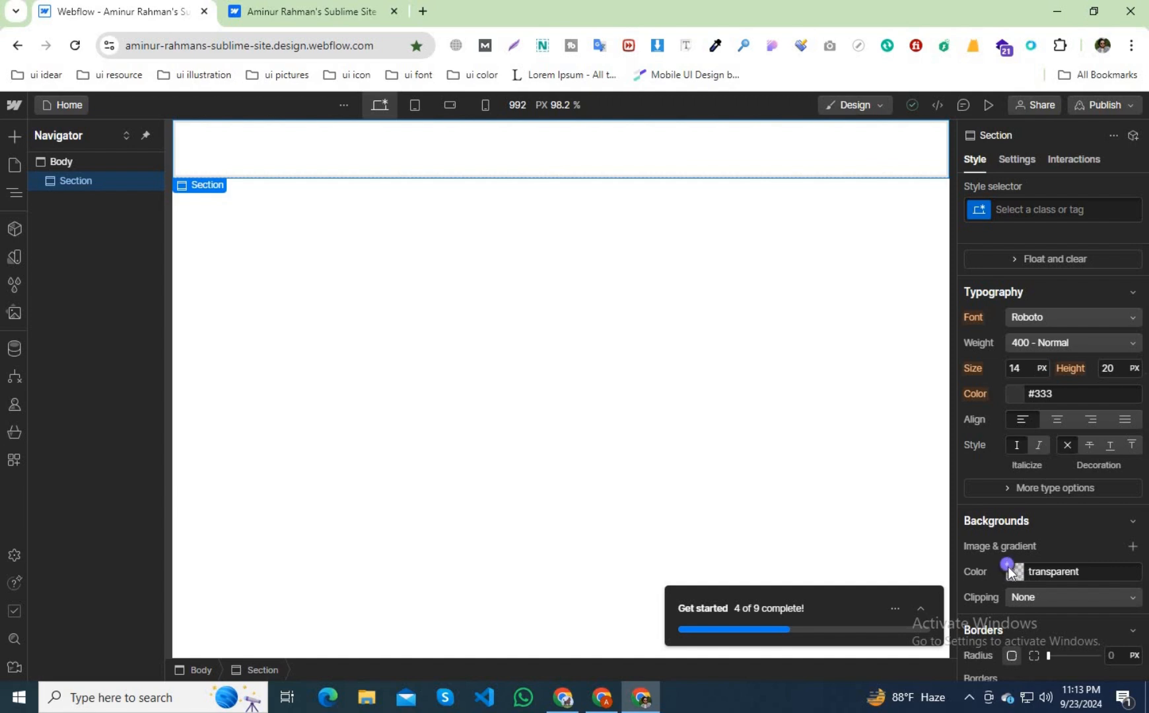
{"action": "left_click", "coordinate": [1008, 566]}
{"action": "left_click", "coordinate": [1007, 487]}
{"action": "left_click", "coordinate": [1007, 529]}
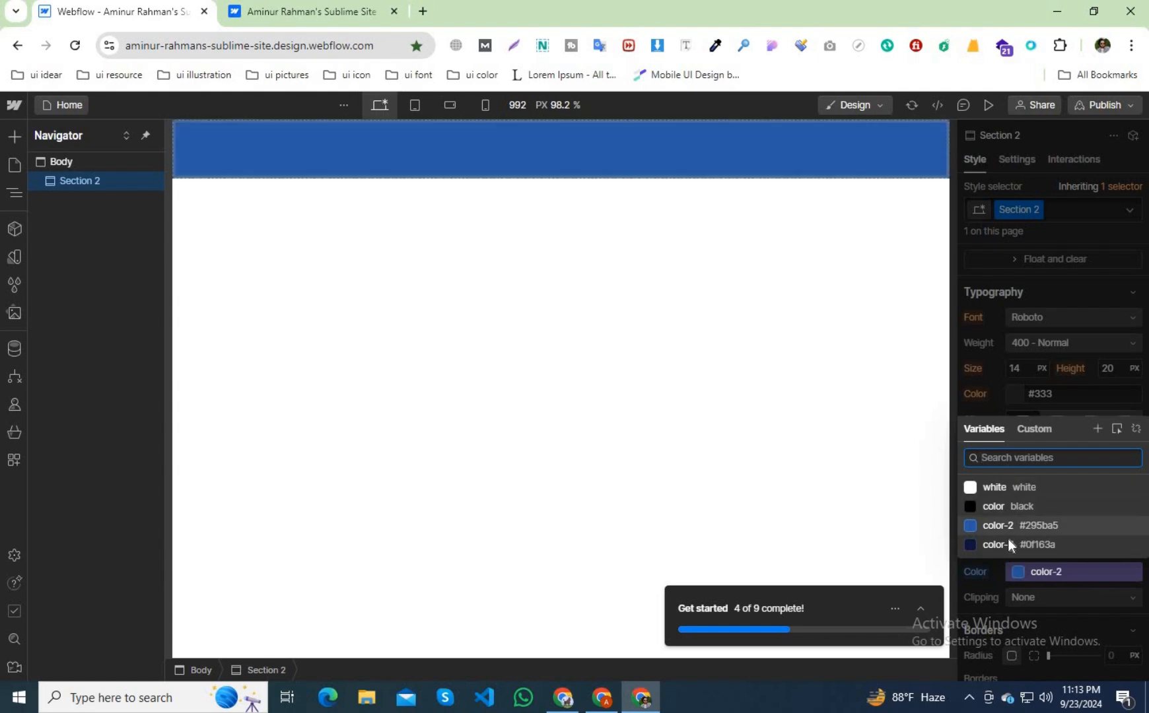
{"action": "left_click", "coordinate": [1008, 542]}
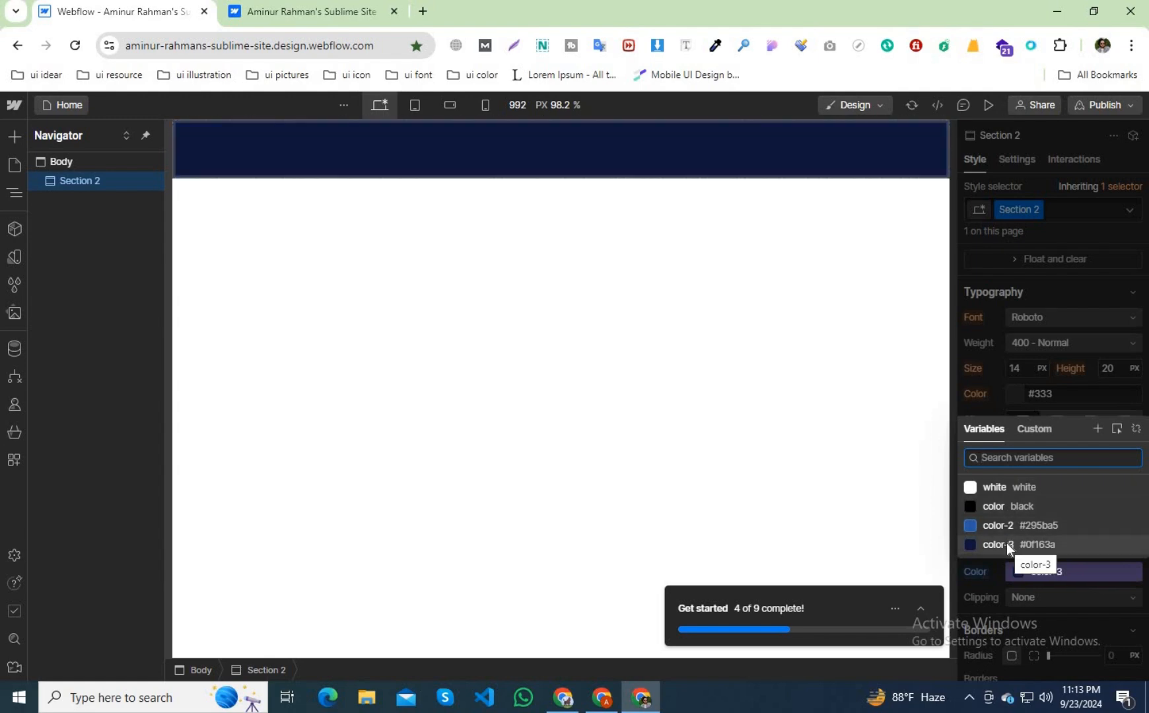
{"action": "key", "text": "Escape"}
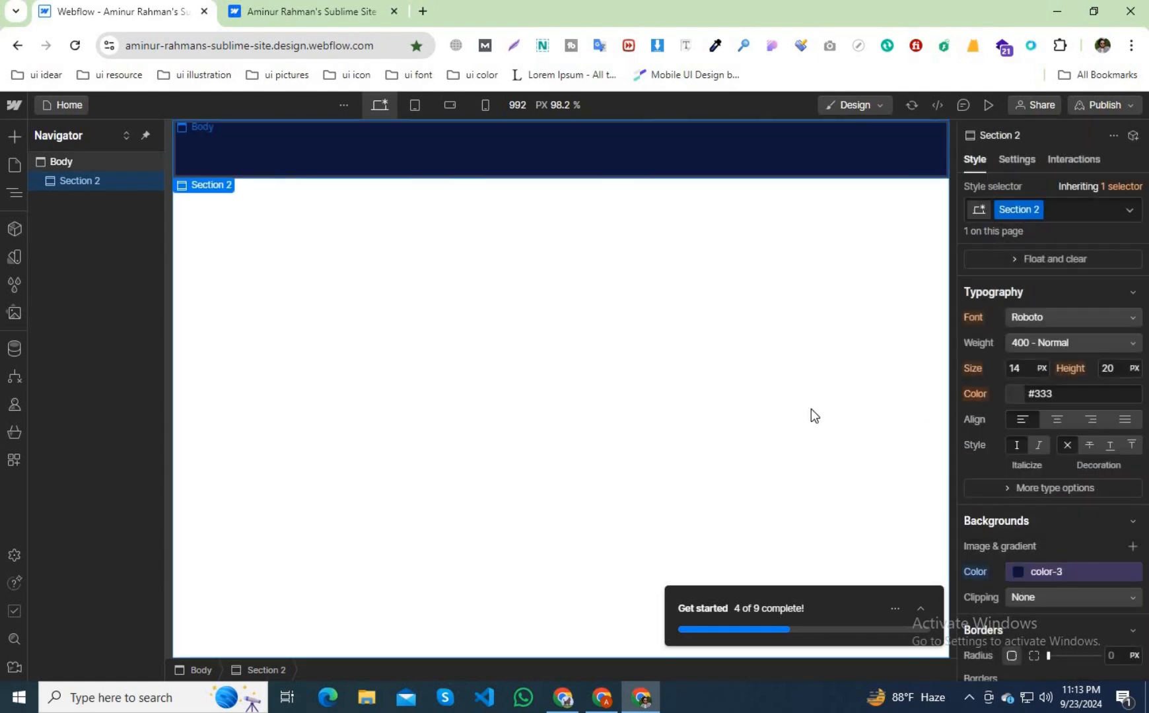
Set the section's top and bottom padding to 60 px.
{"action": "scroll", "coordinate": [1069, 370], "scroll_direction": "up", "scroll_amount": 3}
{"action": "left_click", "coordinate": [1072, 460]}
{"action": "scroll", "coordinate": [1064, 430], "scroll_direction": "up", "scroll_amount": 2}
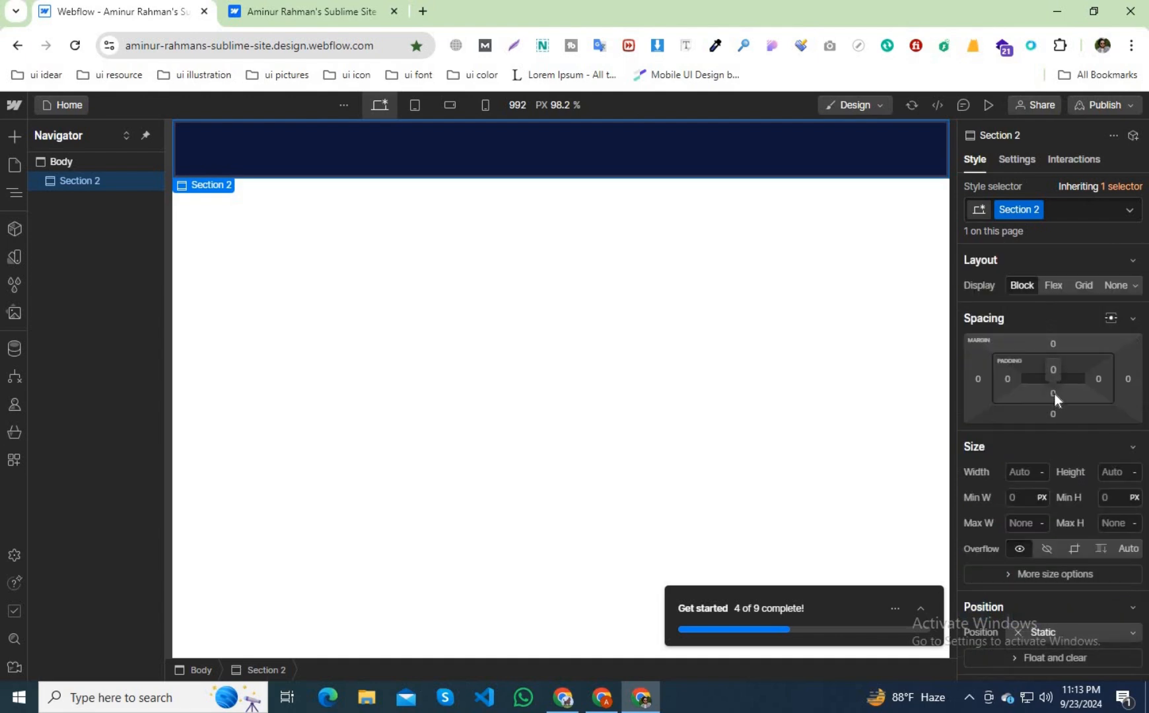
{"action": "left_click", "coordinate": [1054, 393]}
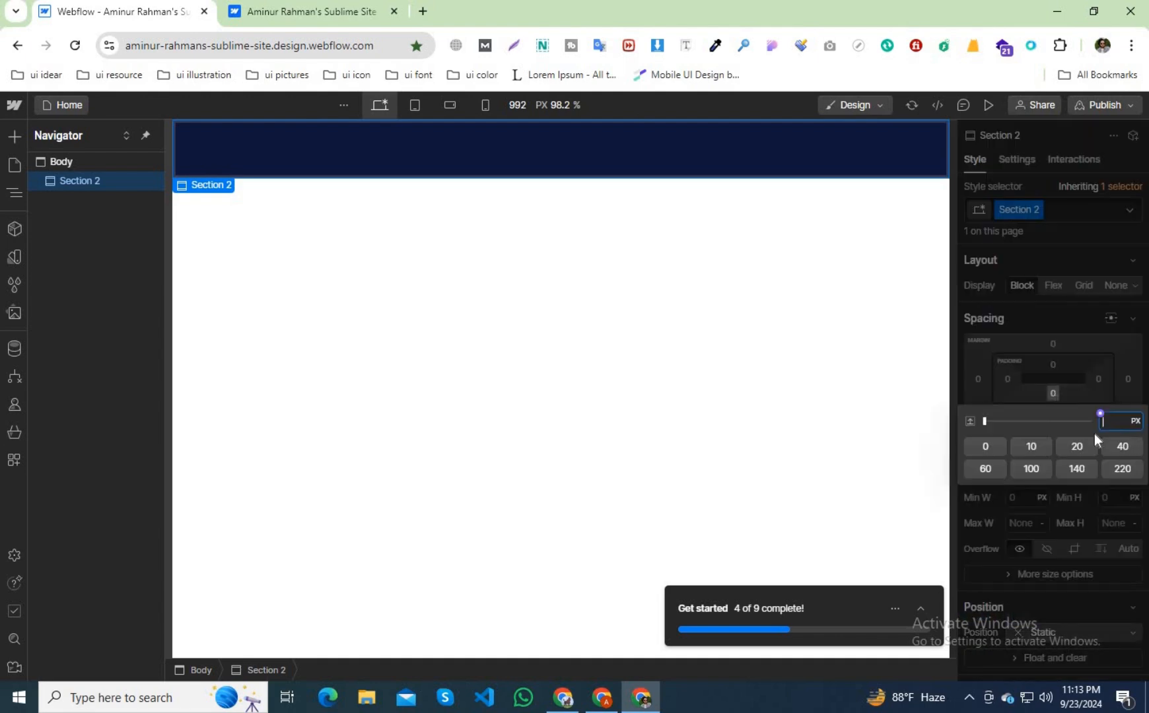
{"action": "left_click", "coordinate": [985, 468]}
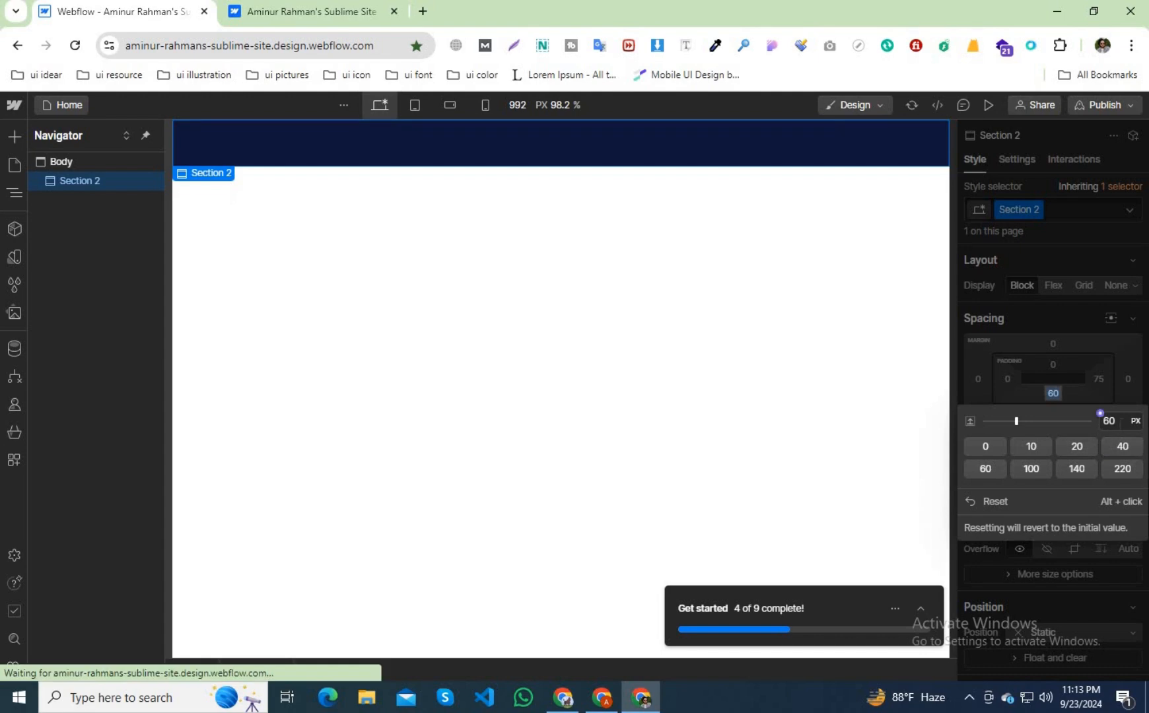
{"action": "left_click", "coordinate": [1091, 338]}
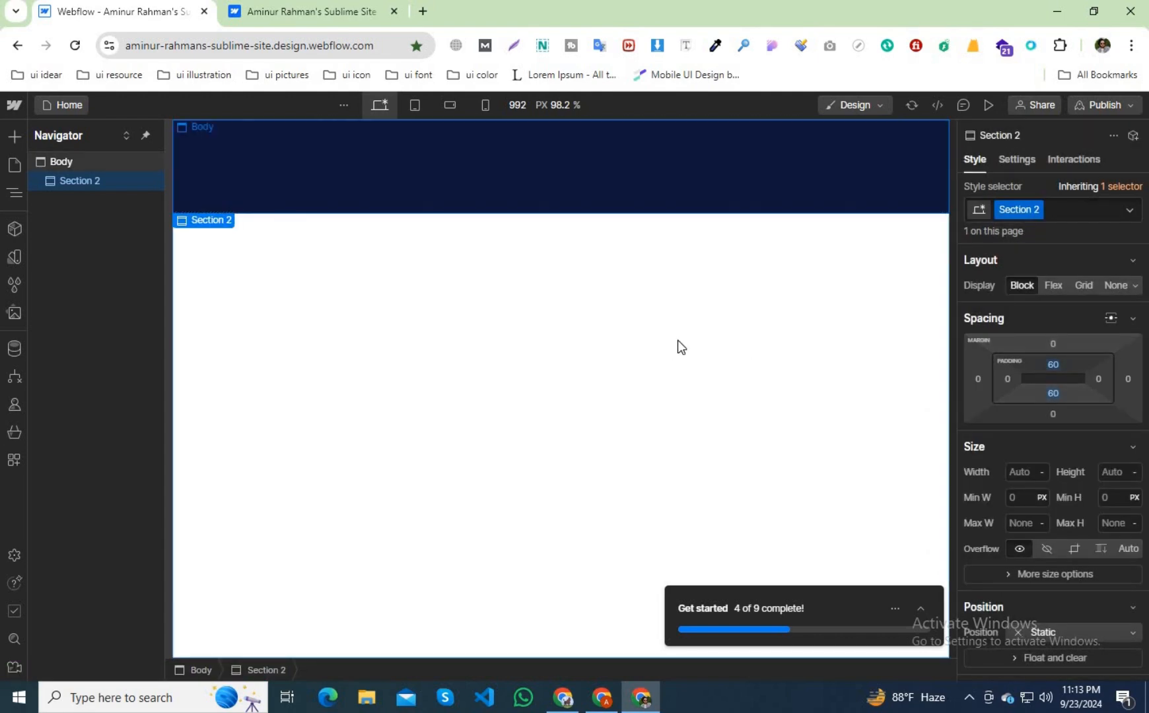
Add a div block to the page and nest it inside the dark blue section.
{"action": "left_click", "coordinate": [485, 226]}
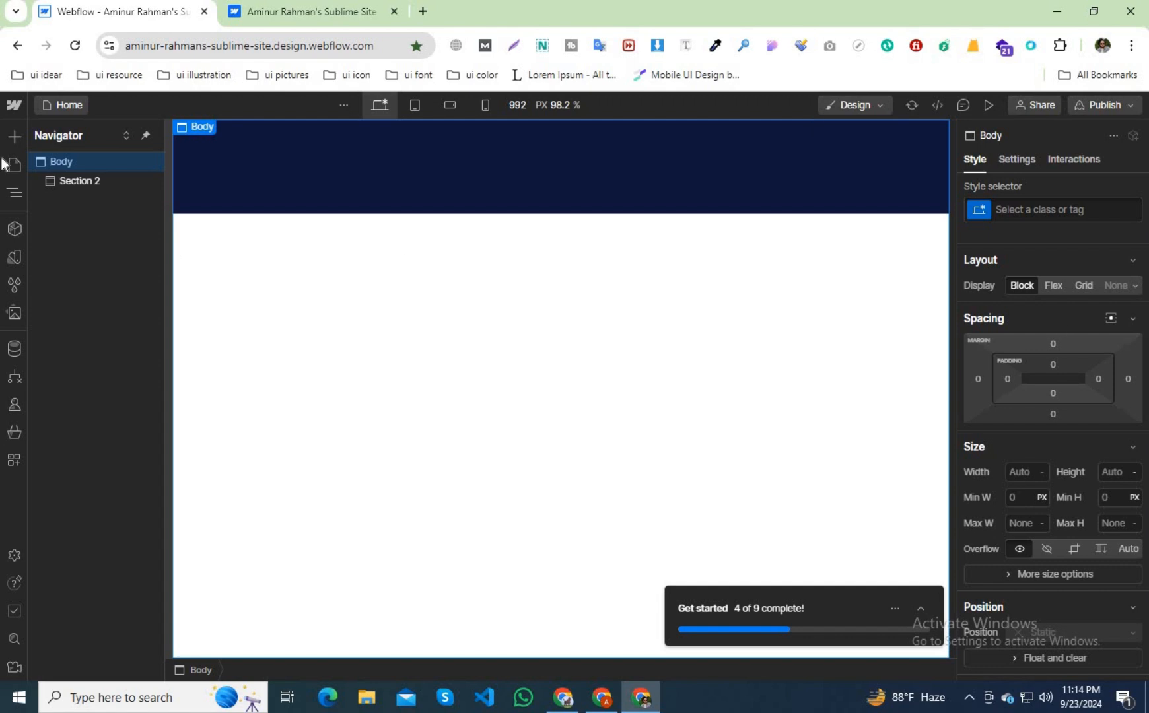
{"action": "left_click", "coordinate": [14, 138]}
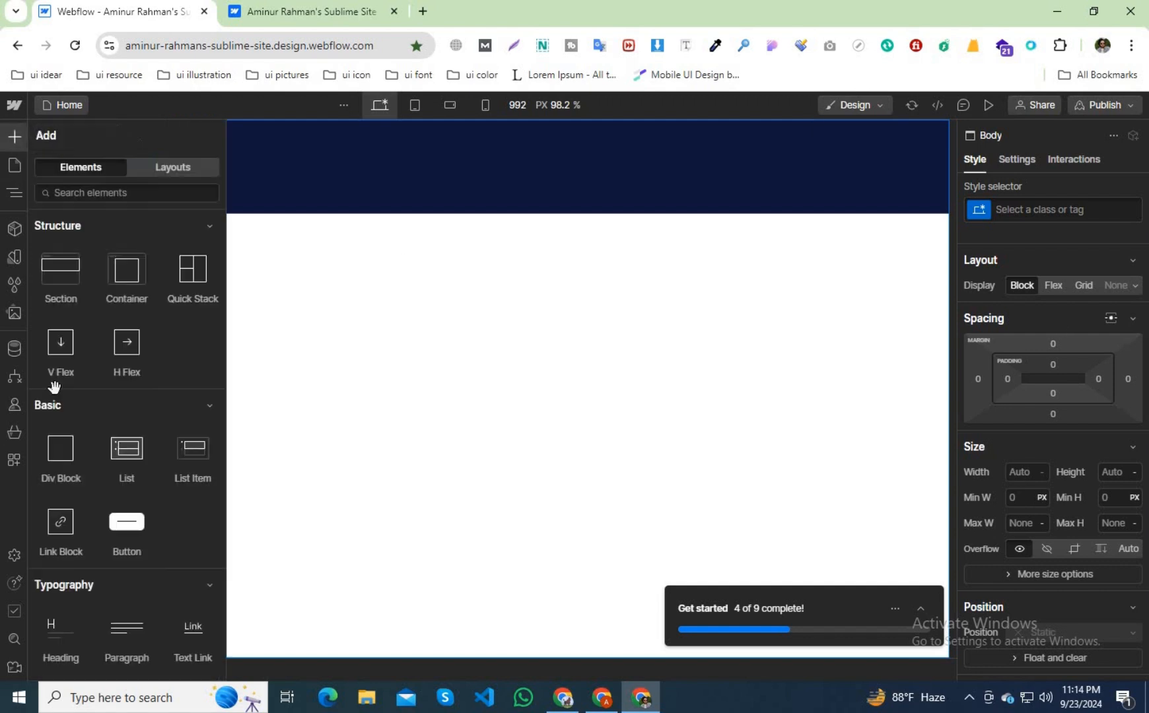
{"action": "left_click", "coordinate": [63, 475]}
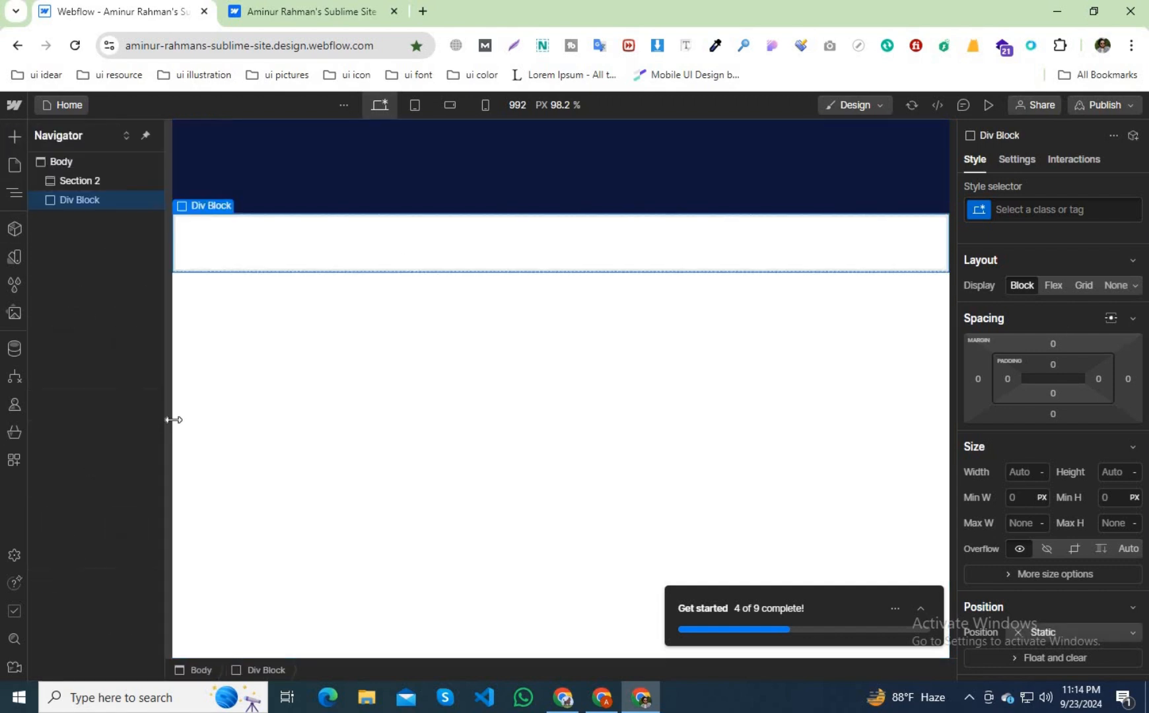
{"action": "left_click_drag", "start_coordinate": [74, 192], "coordinate": [79, 182]}
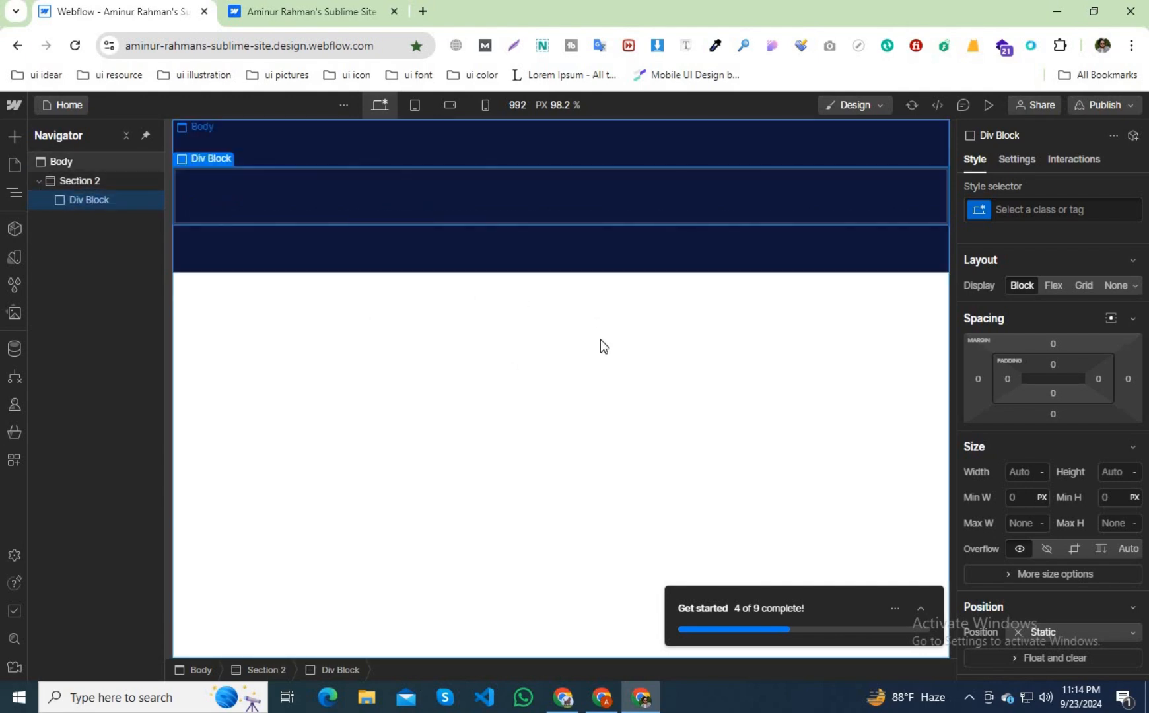
Set the div block's left and right padding to 20 px.
{"action": "left_click", "coordinate": [1006, 380]}
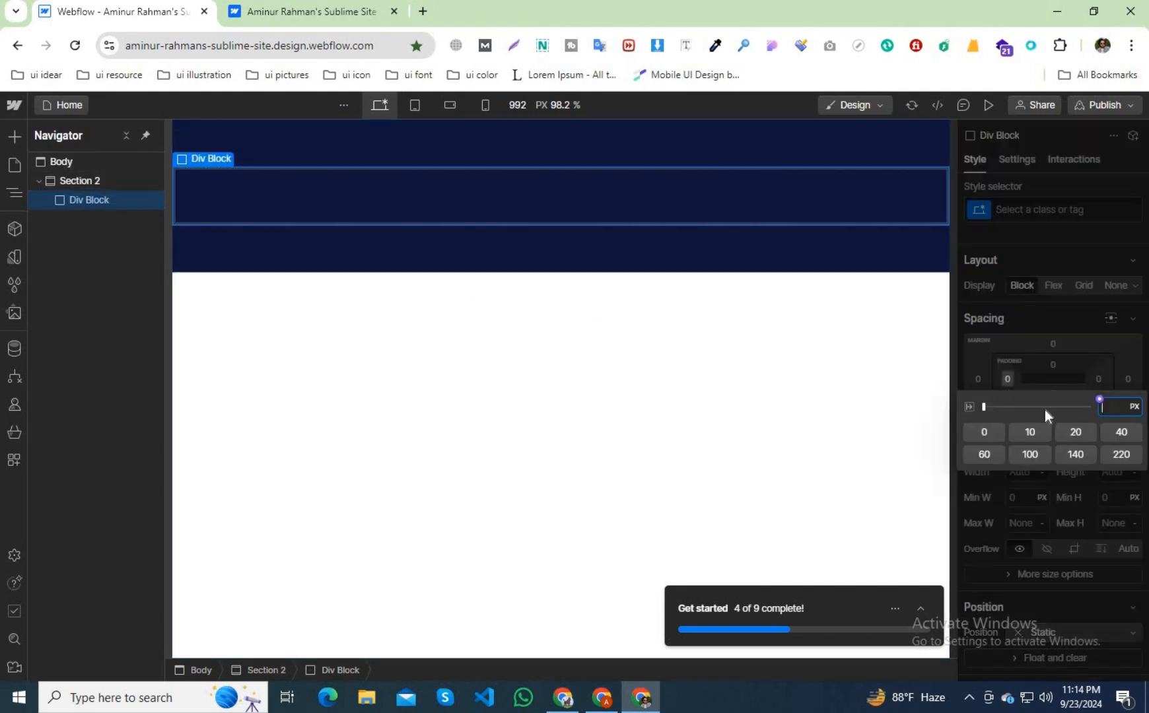
{"action": "left_click", "coordinate": [1076, 434]}
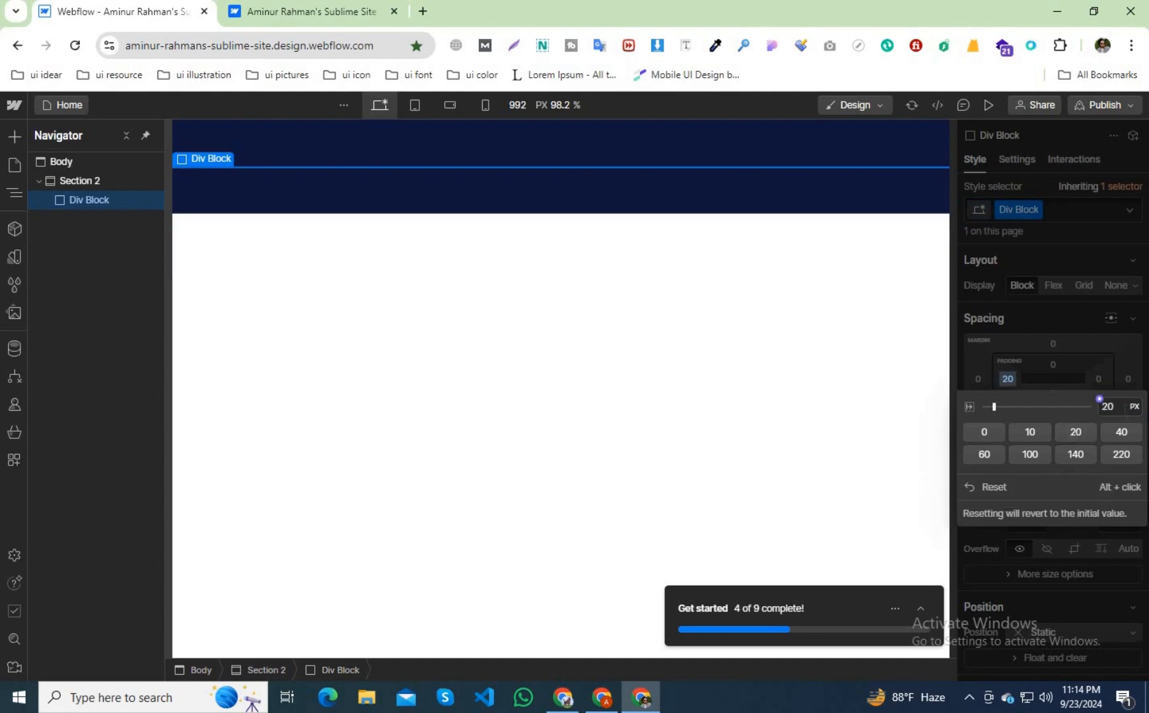
{"action": "key", "text": "alt+Return"}
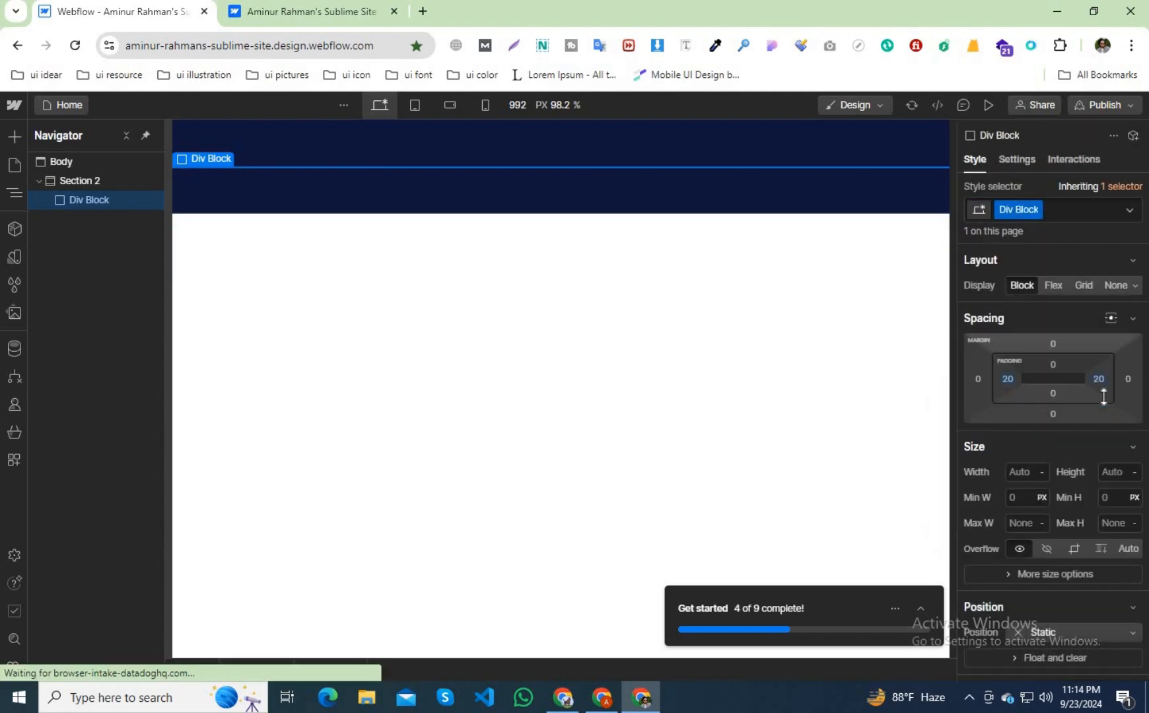
{"action": "left_click", "coordinate": [308, 296]}
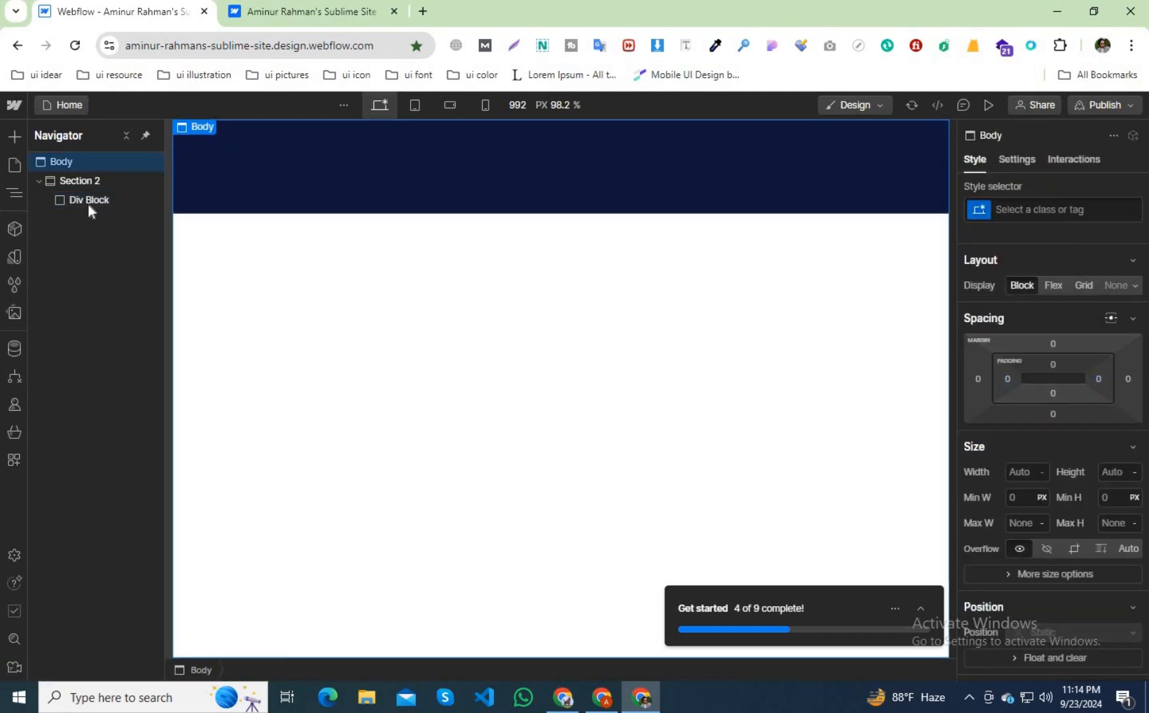
Add a level 1 heading inside the div block, keeping its default text.
{"action": "left_click", "coordinate": [83, 200]}
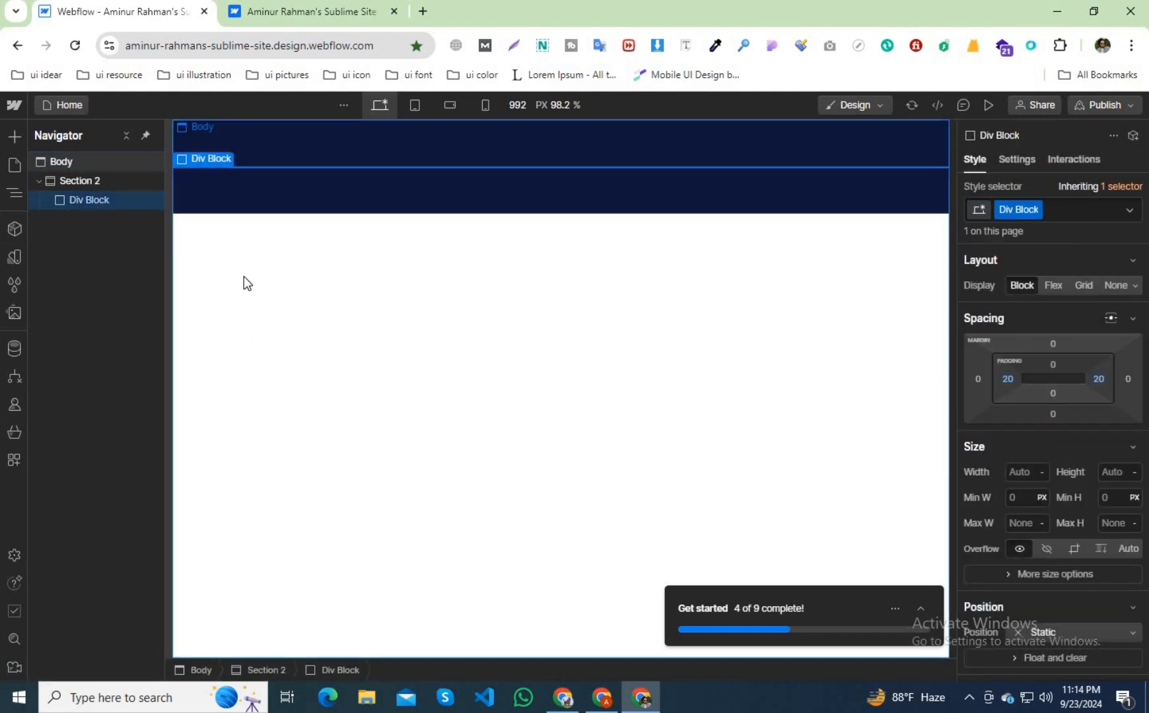
{"action": "left_click", "coordinate": [14, 136]}
{"action": "scroll", "coordinate": [62, 462], "scroll_direction": "down", "scroll_amount": 2}
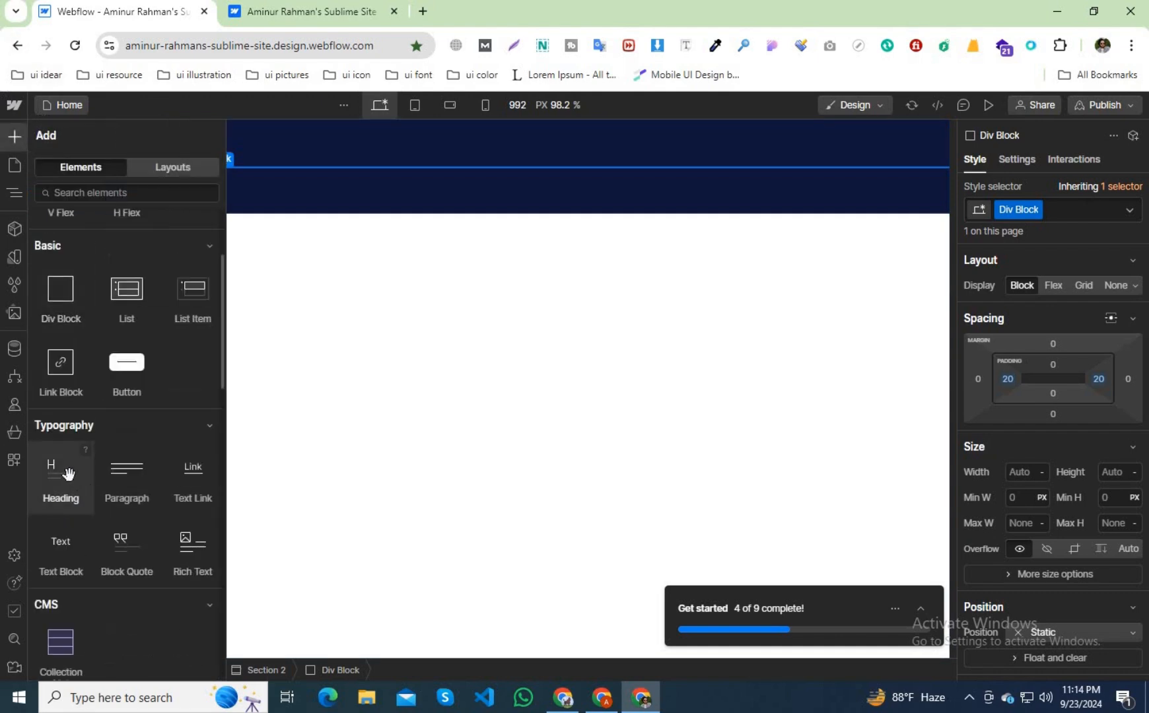
{"action": "left_click", "coordinate": [63, 481]}
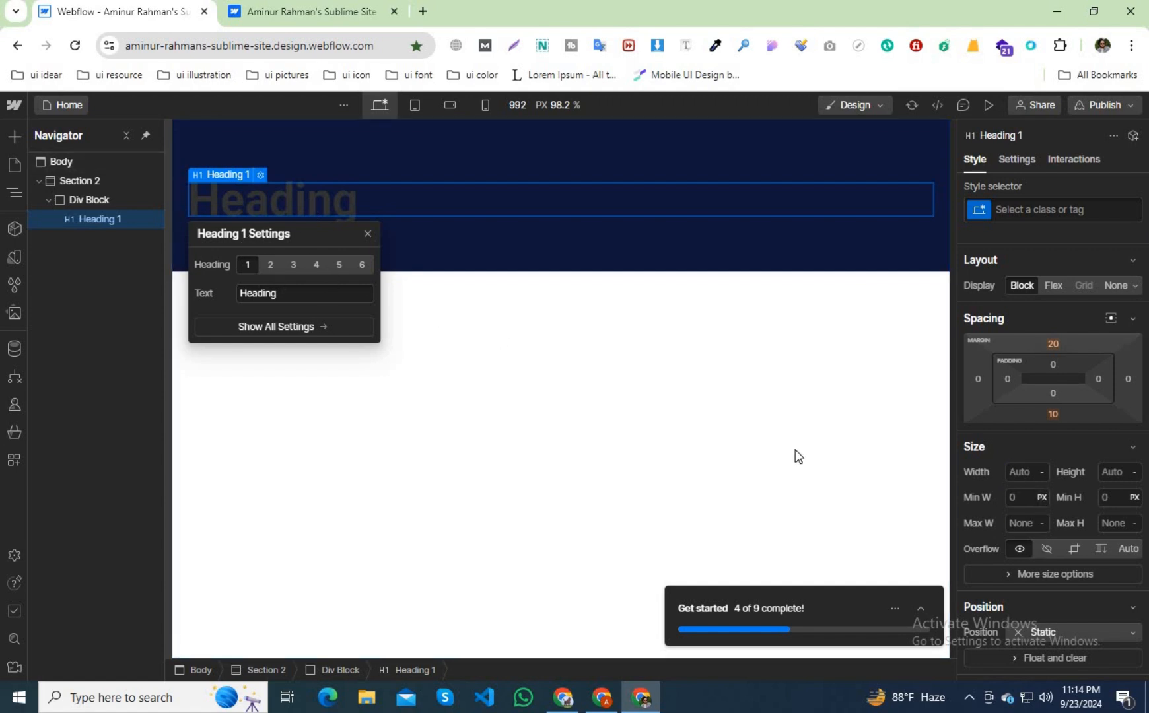
Choose the All H1 Headings tag as the heading's style selector and set its text color to the white variable.
{"action": "scroll", "coordinate": [1060, 505], "scroll_direction": "down", "scroll_amount": 3}
{"action": "scroll", "coordinate": [1060, 504], "scroll_direction": "up", "scroll_amount": 3}
{"action": "scroll", "coordinate": [1035, 483], "scroll_direction": "down", "scroll_amount": 6}
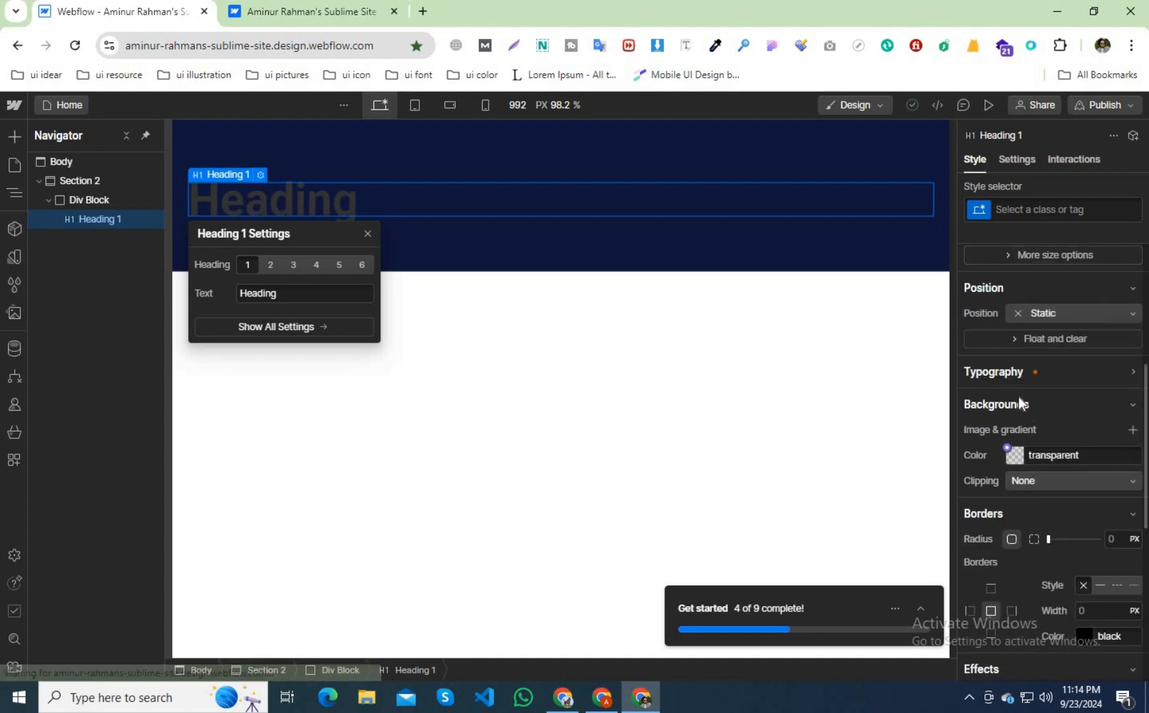
{"action": "left_click", "coordinate": [1116, 375]}
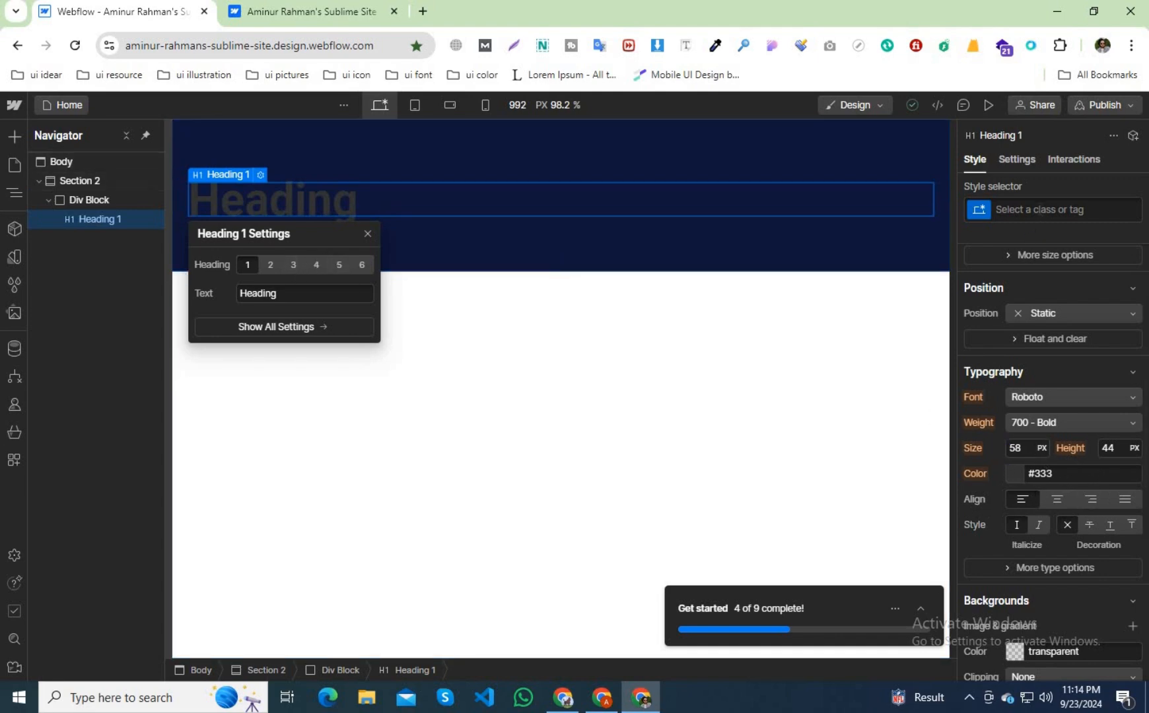
{"action": "left_click", "coordinate": [1024, 210]}
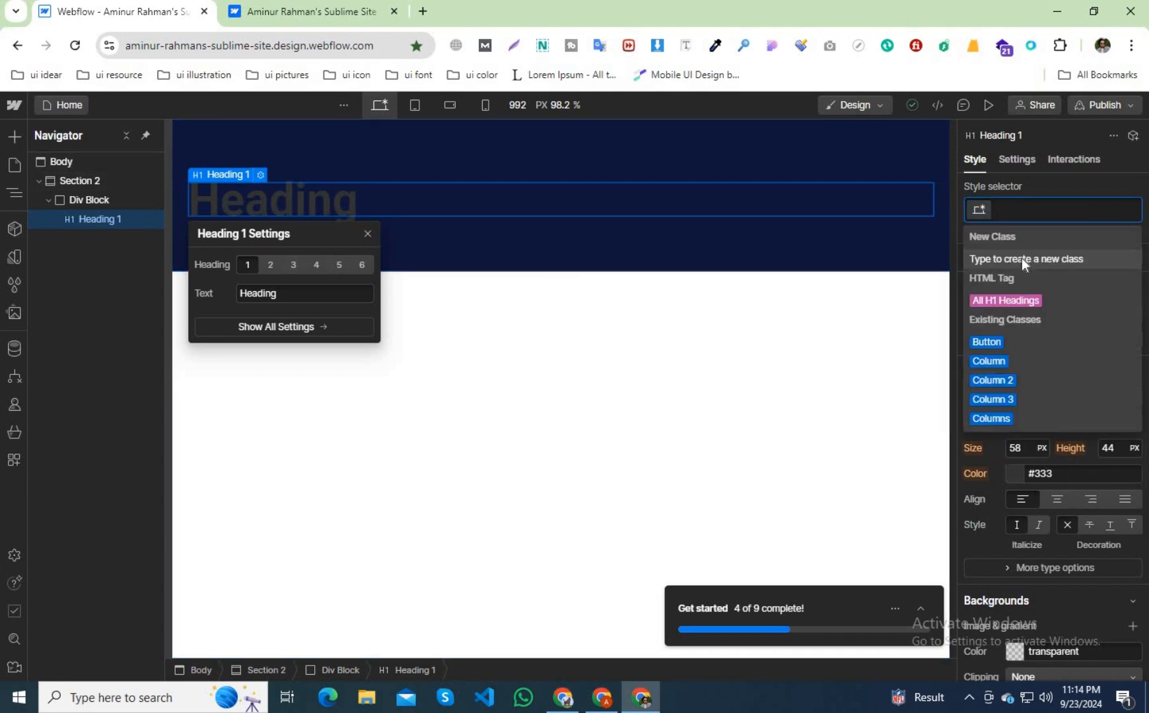
{"action": "left_click", "coordinate": [1018, 301]}
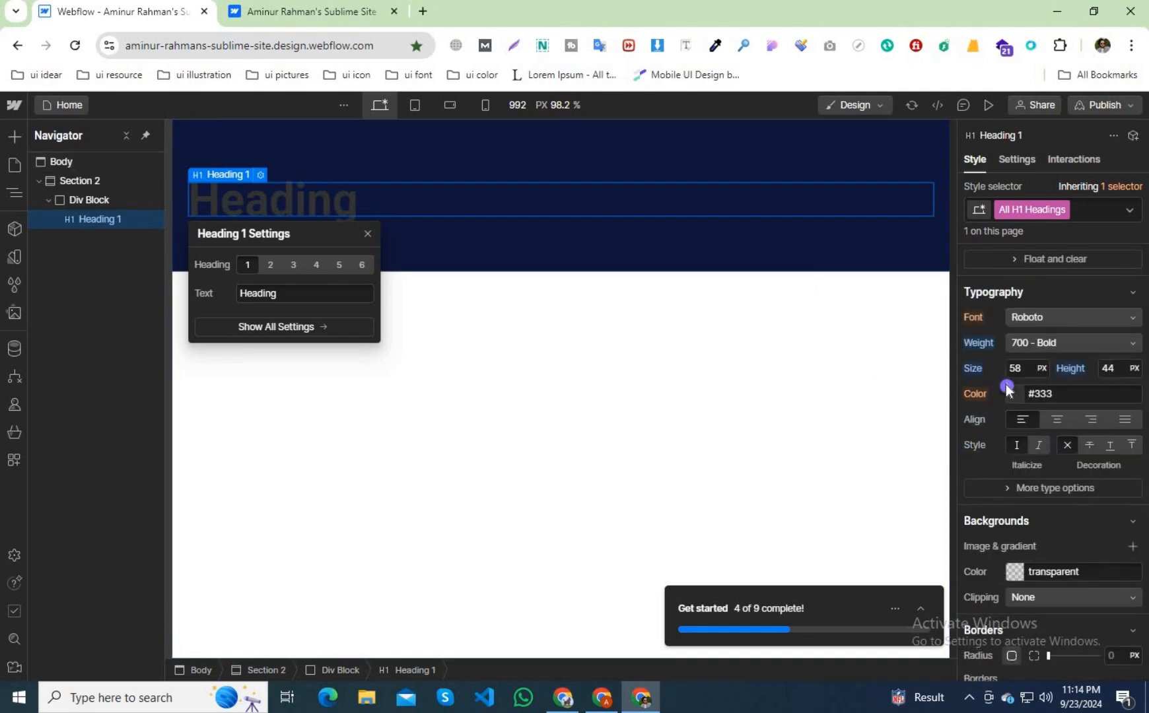
{"action": "left_click", "coordinate": [1009, 386]}
{"action": "left_click", "coordinate": [1004, 479]}
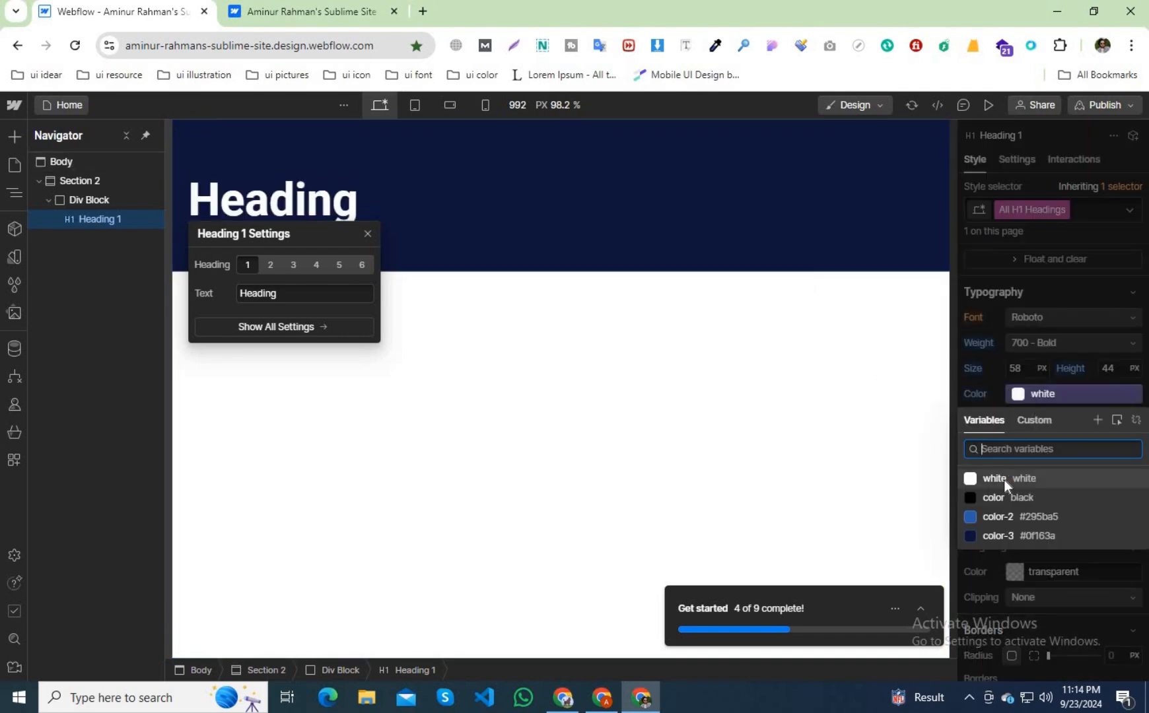
{"action": "left_click", "coordinate": [414, 385]}
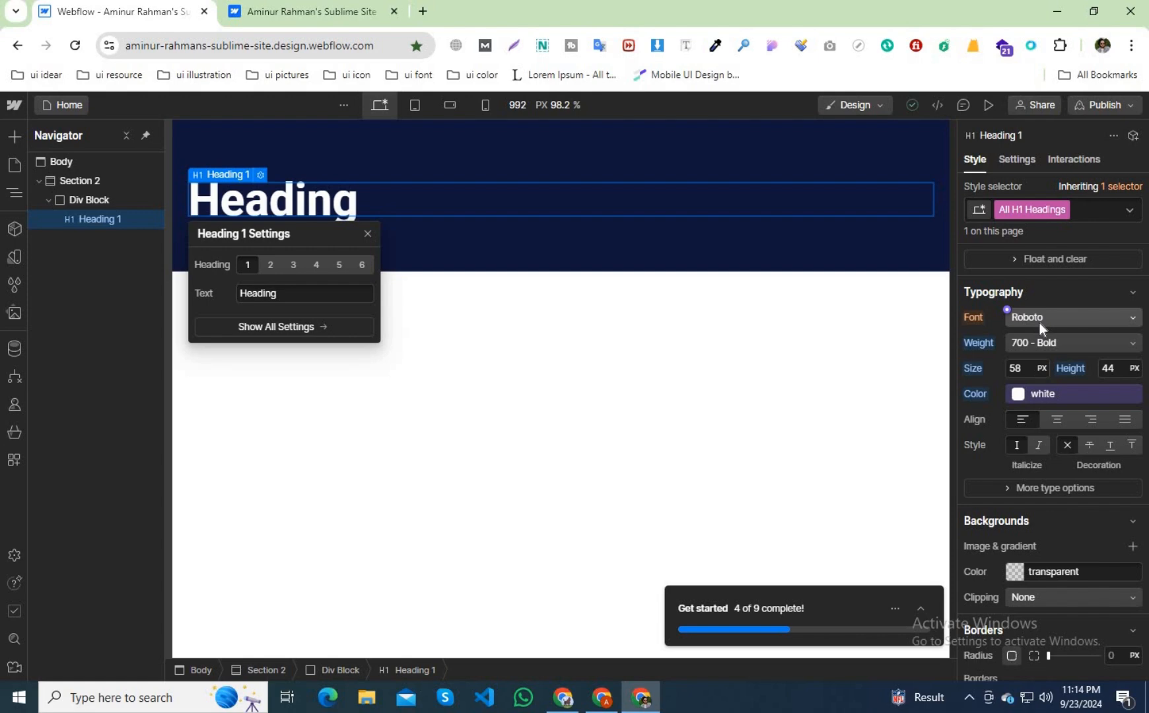
{"action": "left_click", "coordinate": [611, 388]}
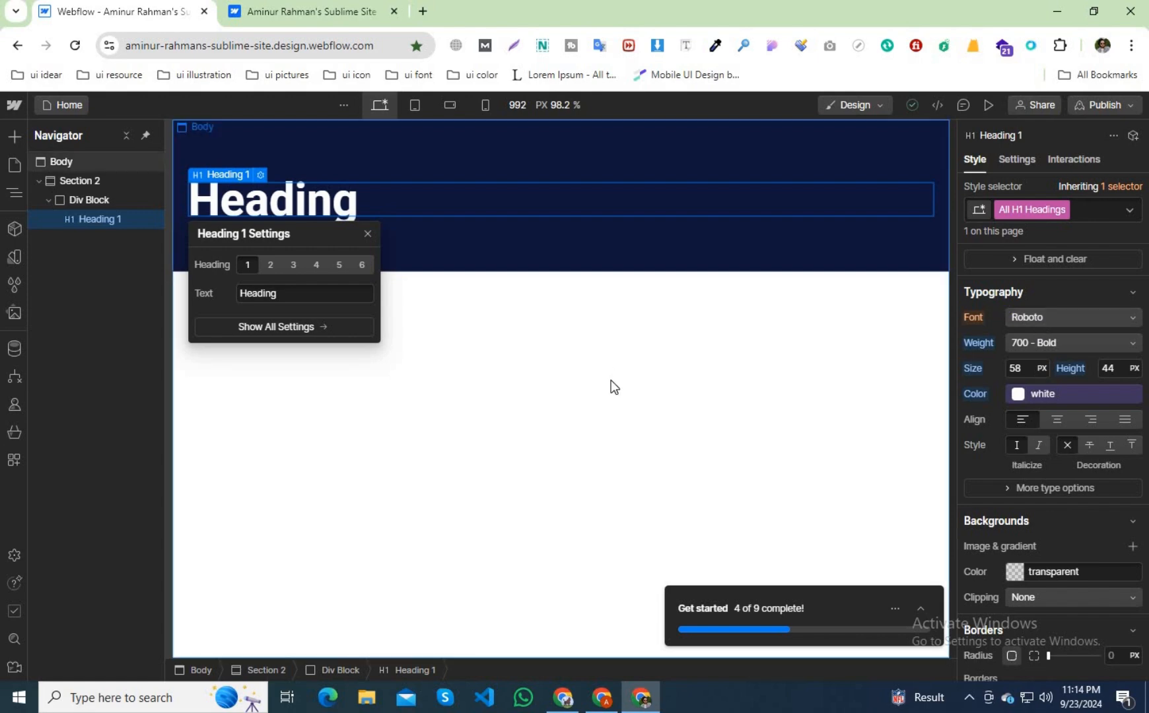